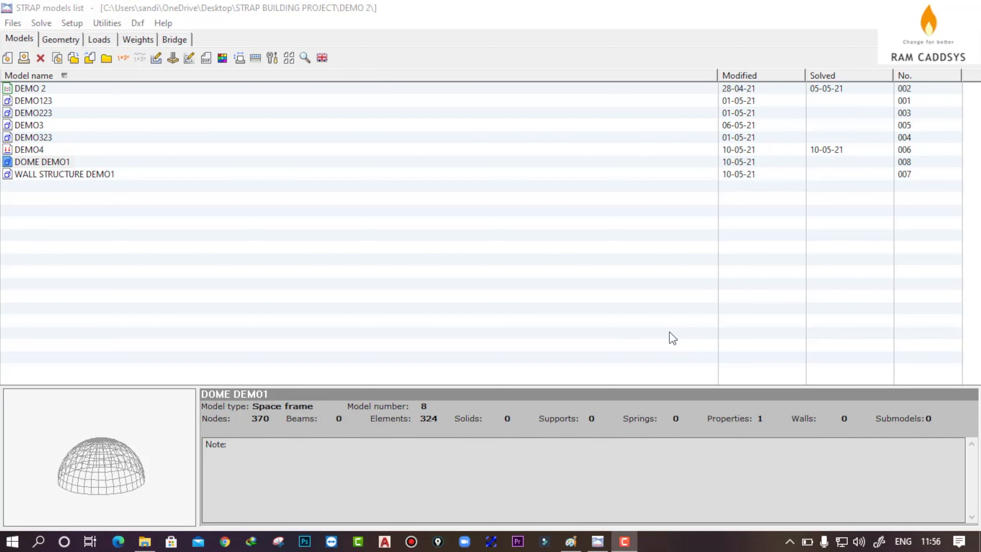
Switch to the plan sketch in Paint, draw a vertical line from the core's lower-left corner to the slab edge, and return to STRAP
key(alt+Tab)
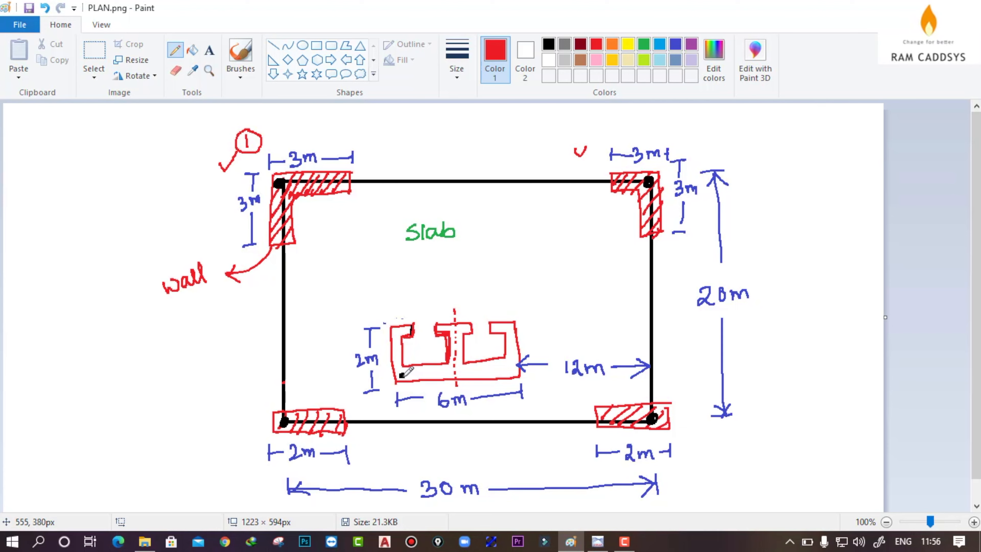
drag(404, 388, 407, 421)
click(596, 542)
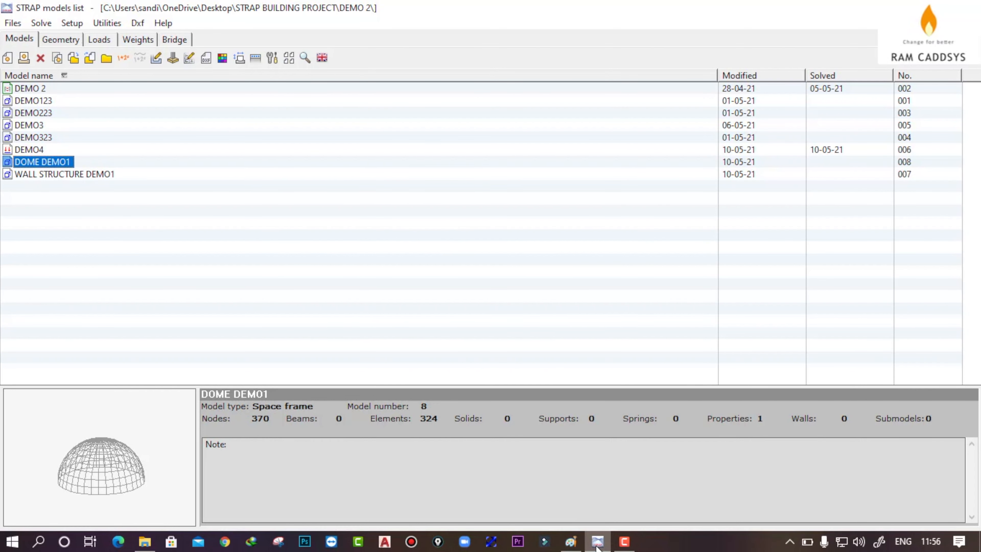
Create a new model titled SHEAR WALL MODEL as a space frame with the user defined method
click(6, 58)
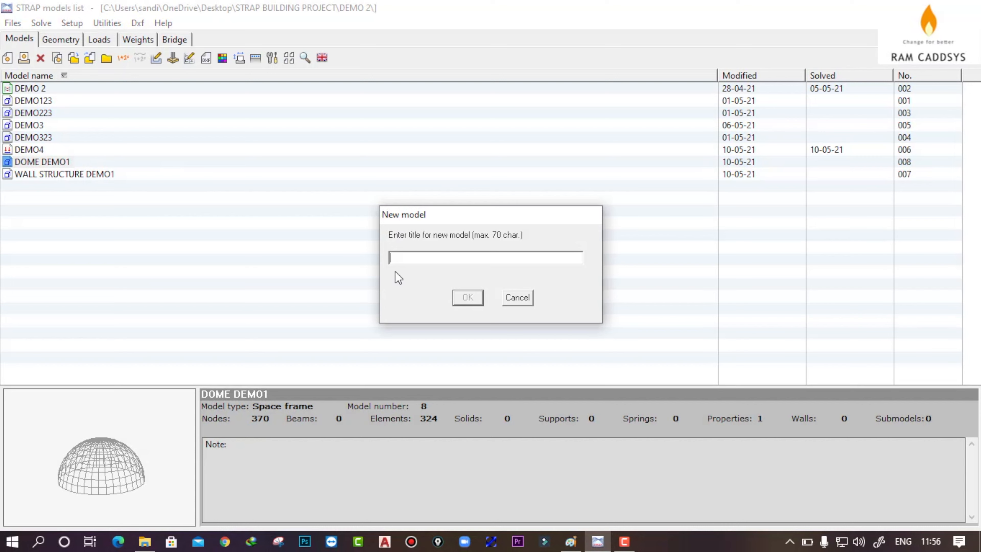
text(SHEAR WALL MODEL)
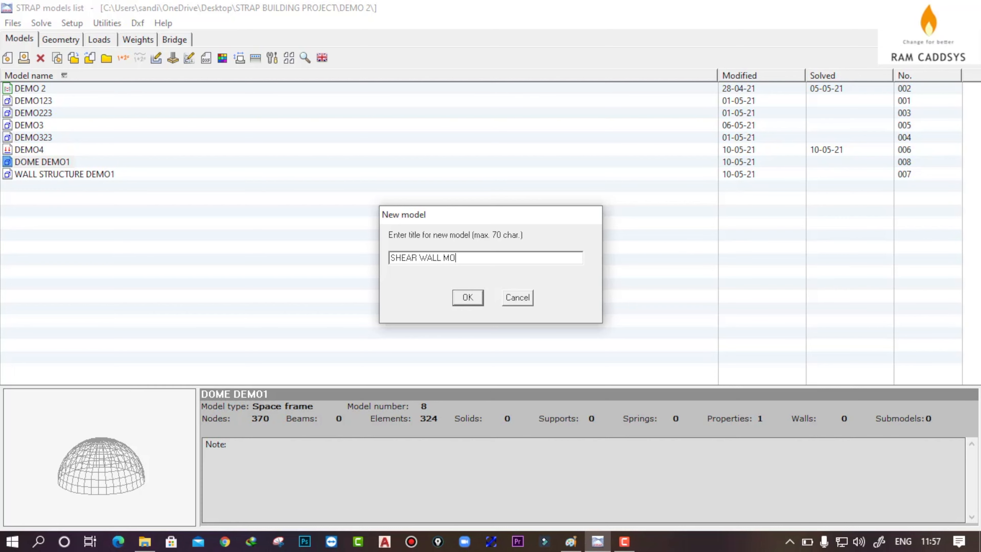
click(466, 299)
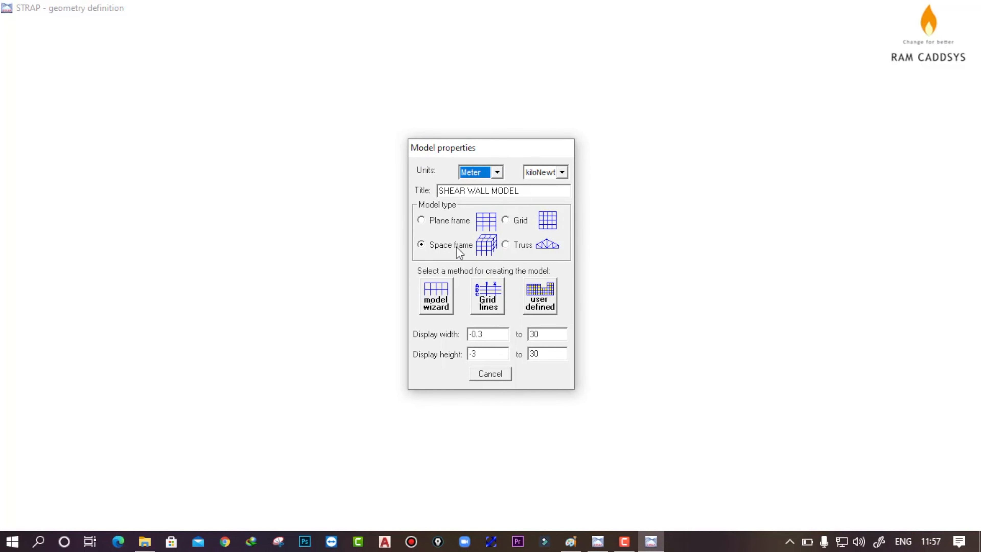
click(540, 296)
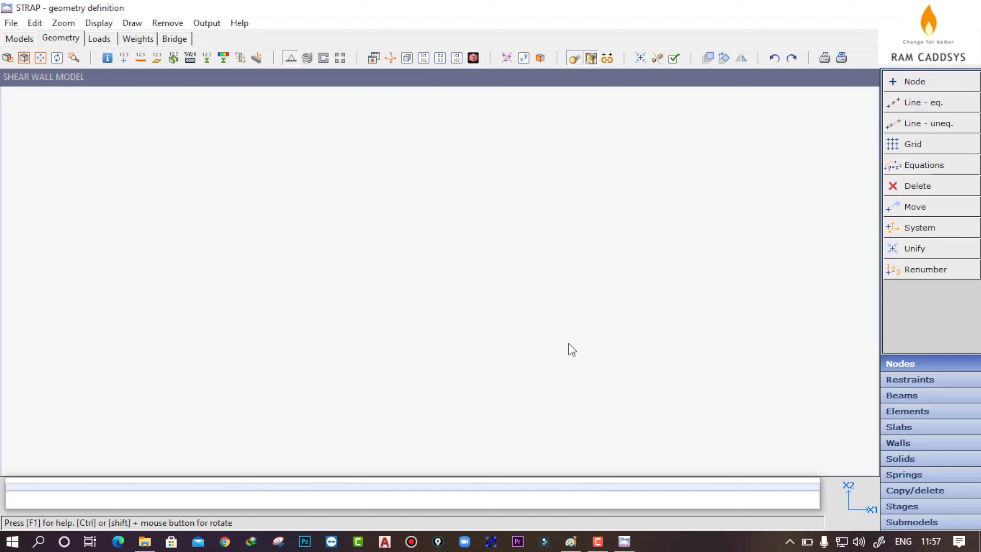
Add the first slab corner node at the origin, with X1 = 0, X2 = 0 and X3 = 0
click(916, 81)
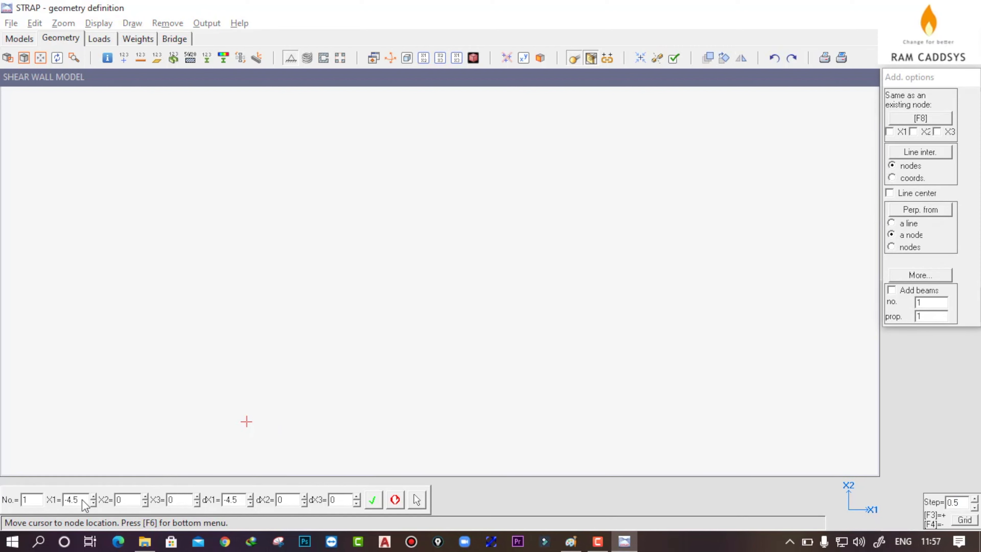
drag(79, 500, 61, 502)
text(0)
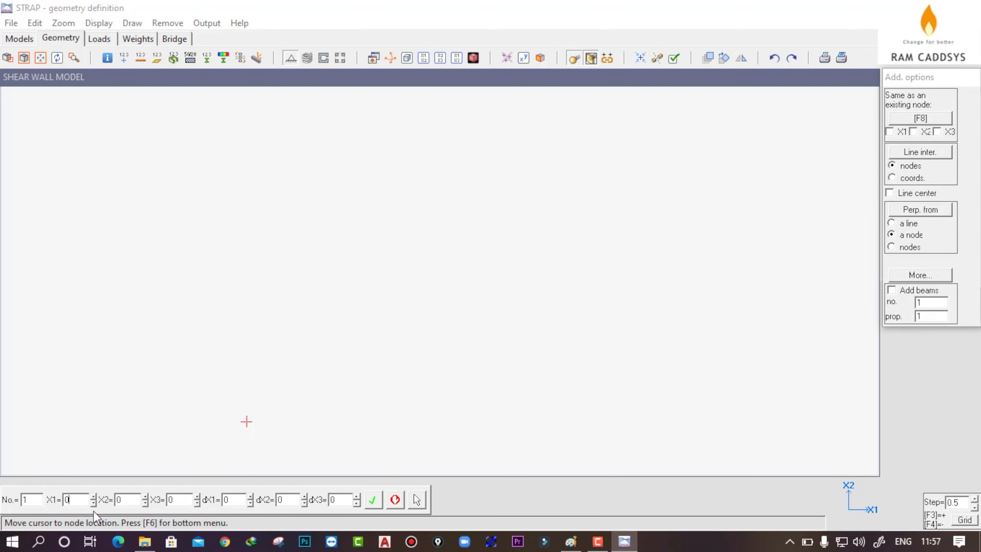
click(371, 499)
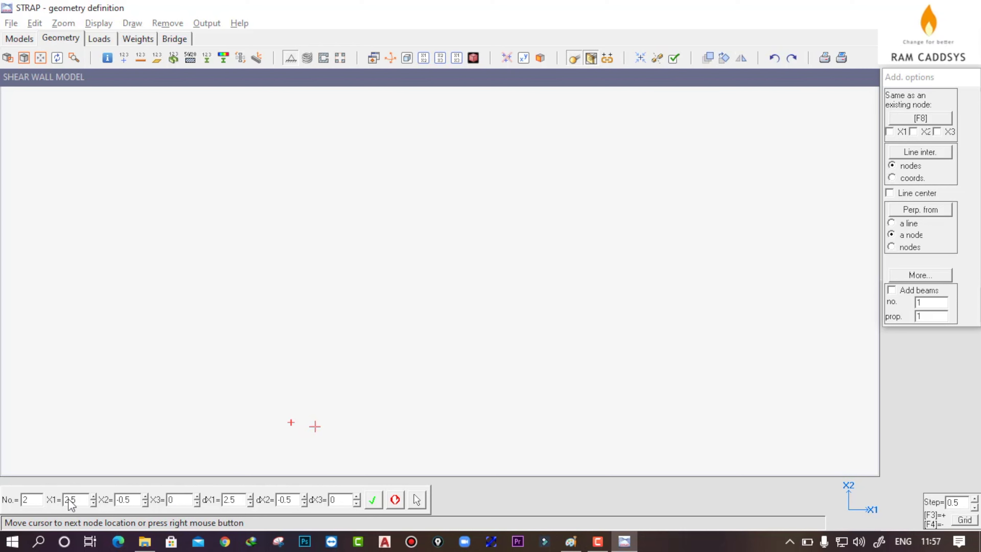
Add the second slab corner node at X1 = 0 and X2 = 20
drag(80, 502, 62, 503)
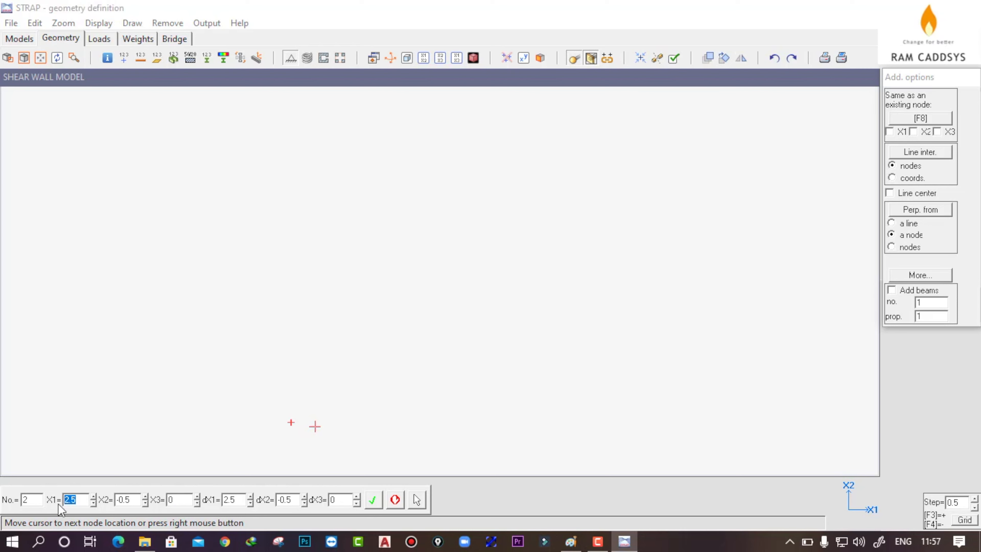
text(0)
drag(136, 499, 110, 502)
text(20)
click(375, 501)
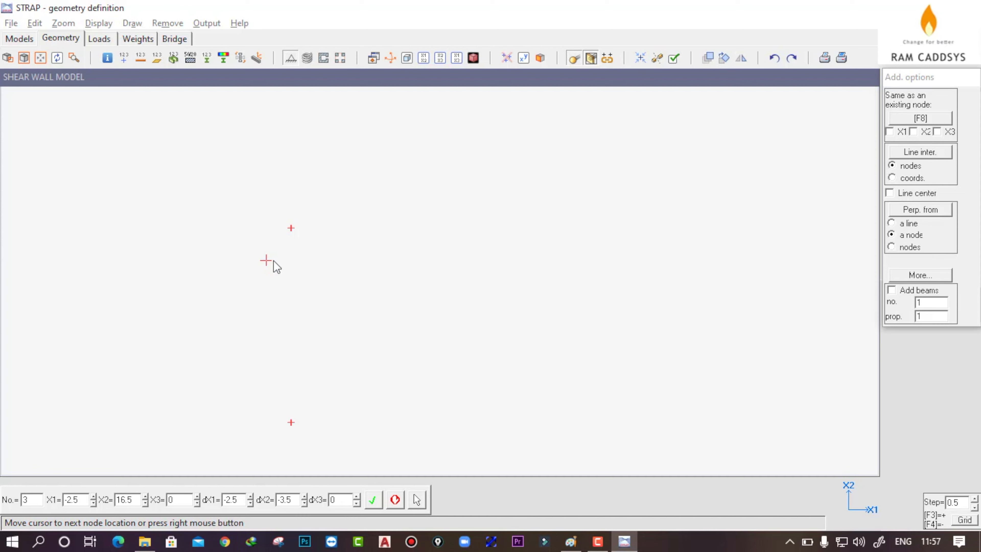
Add the third slab corner node at X1 = 30 and X2 = 0
double_click(83, 501)
text(30)
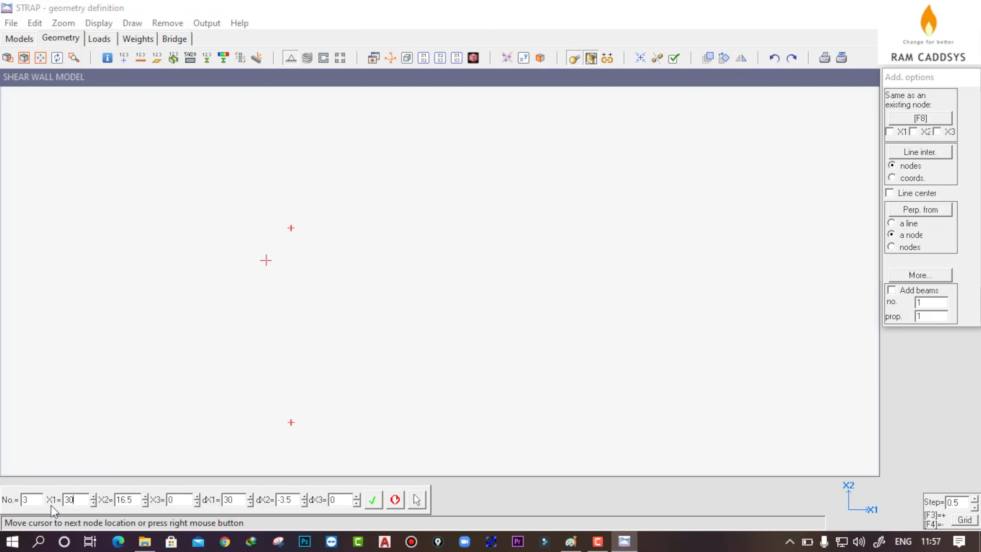
double_click(132, 500)
text(0)
click(373, 500)
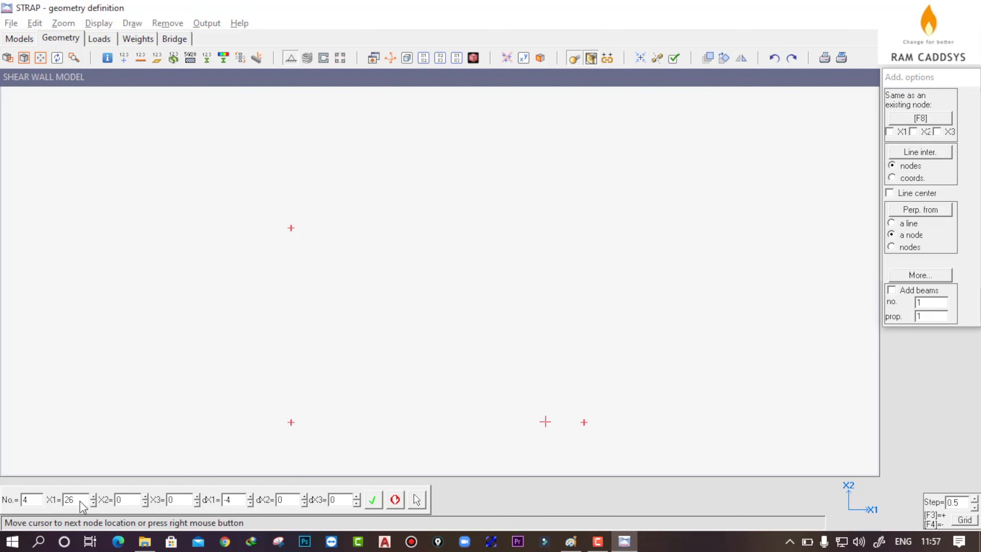
Add the fourth slab corner node at X1 = 30 and X2 = 20
click(88, 499)
drag(88, 499, 56, 508)
text(30)
text(2)
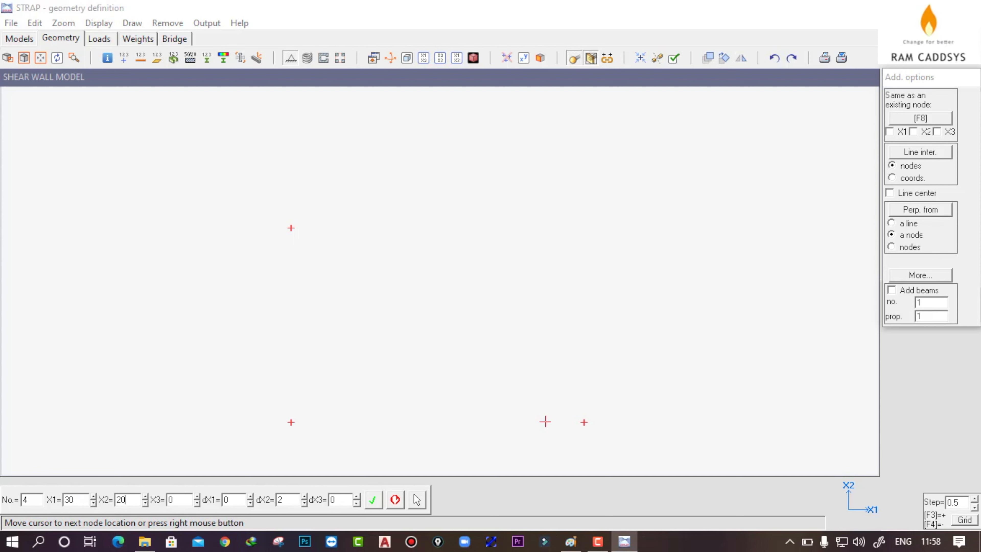
click(373, 501)
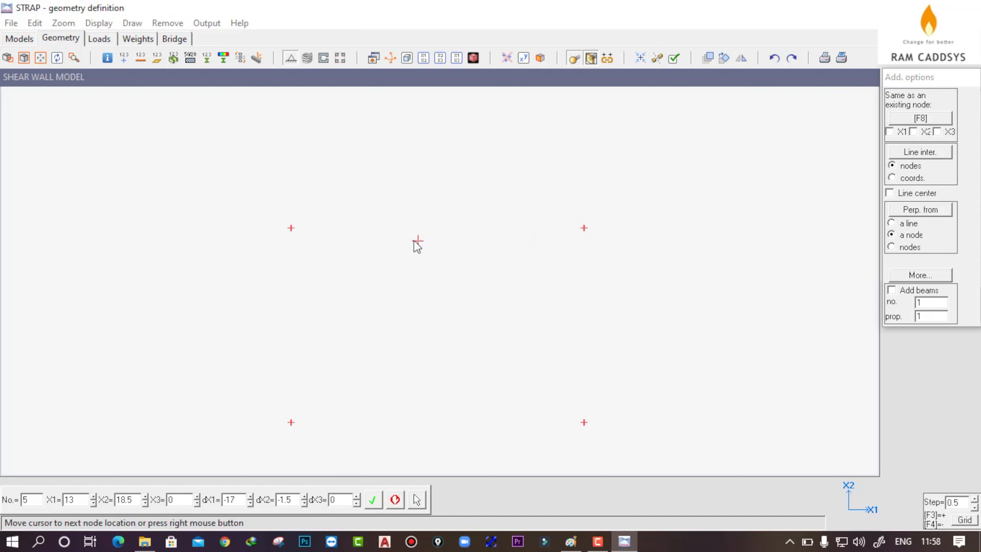
Check the core location on the plan in Paint, add the core node in STRAP at X1 = 12 and X2 = 4, and end node entry
scroll(554, 303, down, 3)
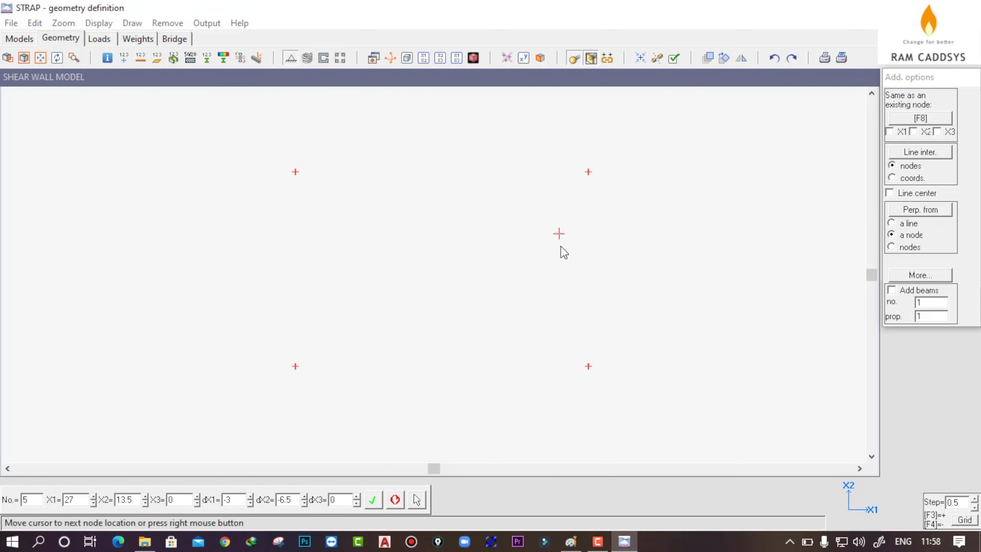
click(571, 541)
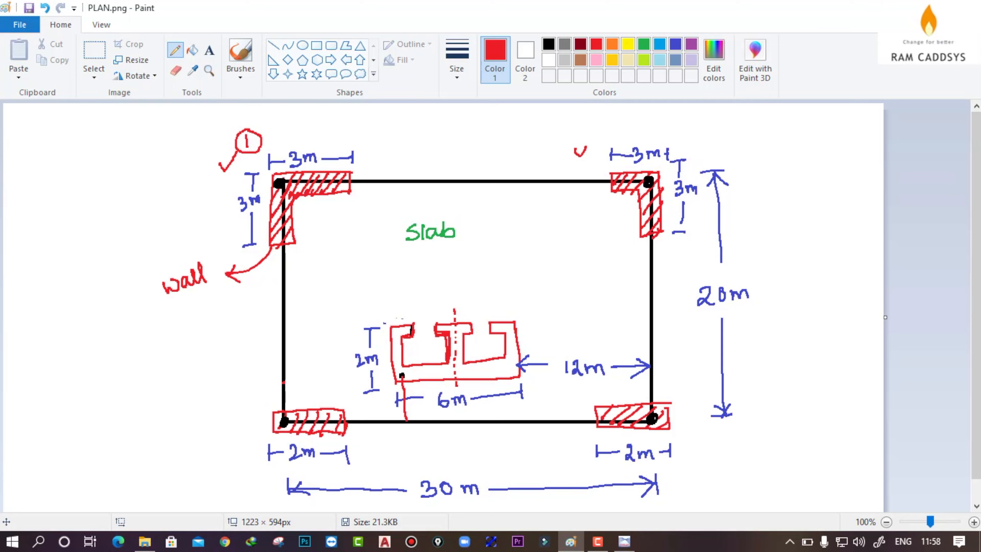
key(alt+Tab)
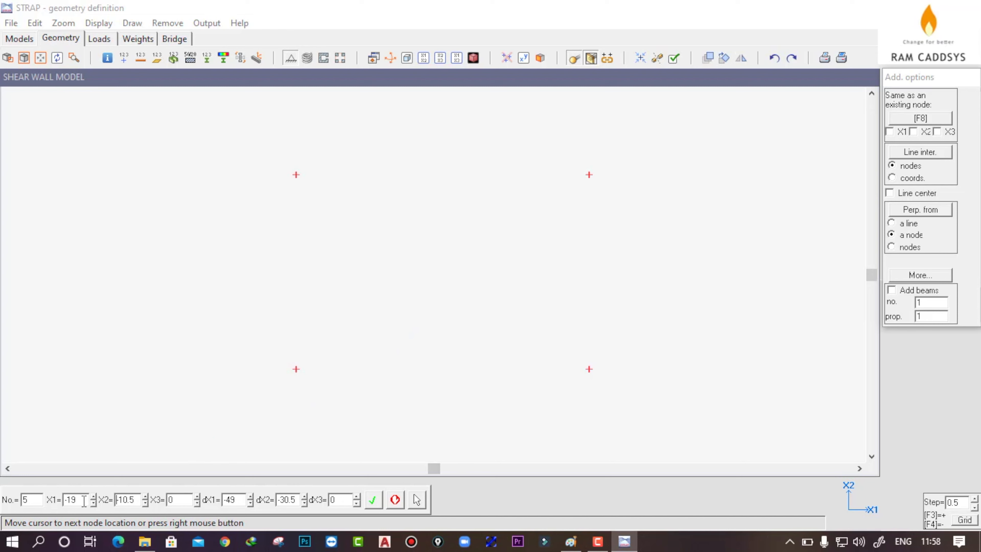
drag(83, 499, 42, 501)
text(12)
drag(136, 500, 118, 500)
text(4)
click(373, 504)
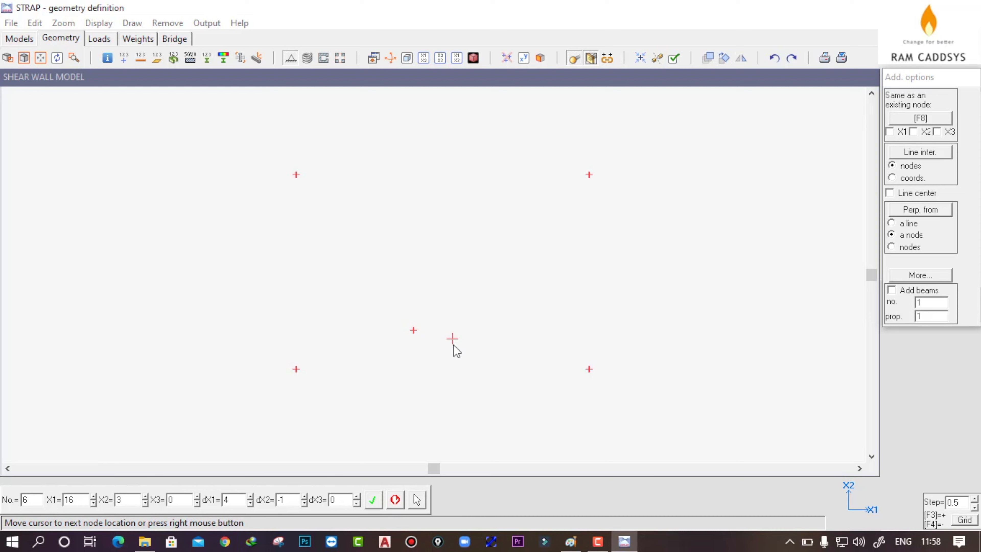
click(395, 499)
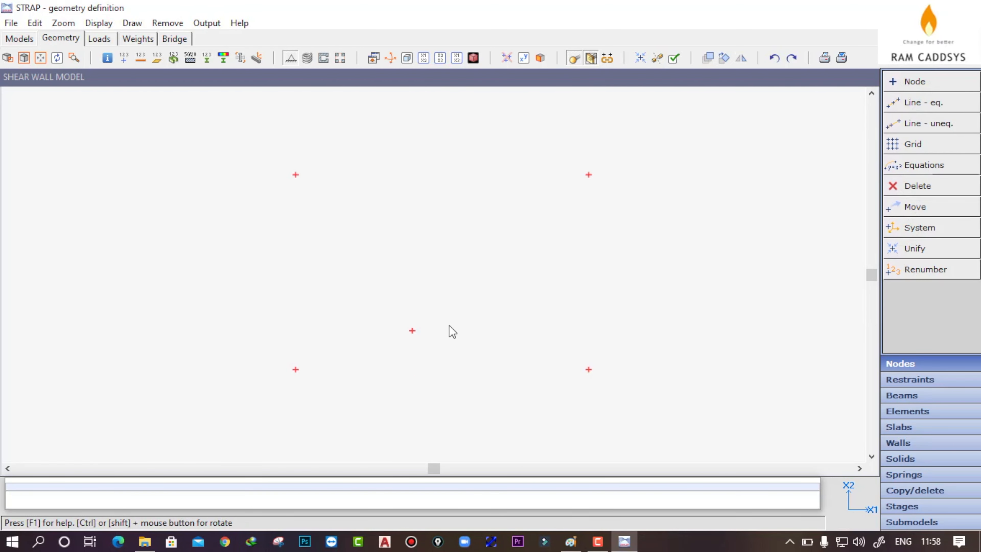
Assign fixed restraints to all five base nodes using a window selection
middle_drag(442, 331, 434, 344)
click(920, 380)
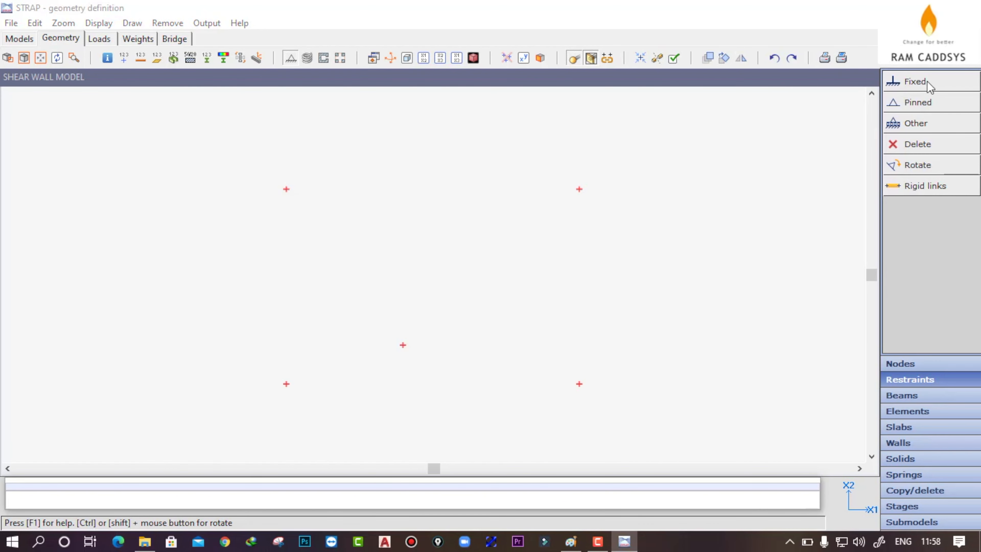
click(914, 88)
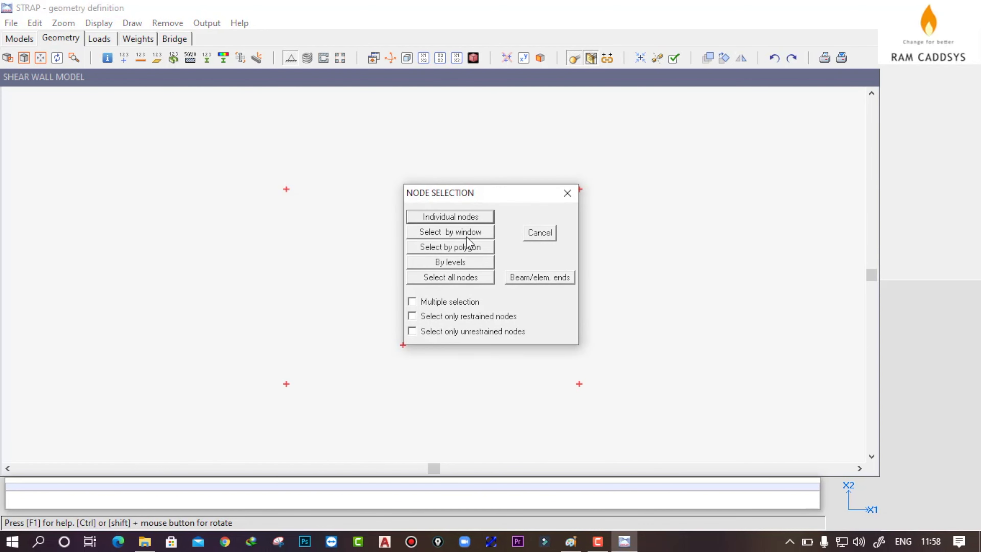
click(468, 232)
click(249, 160)
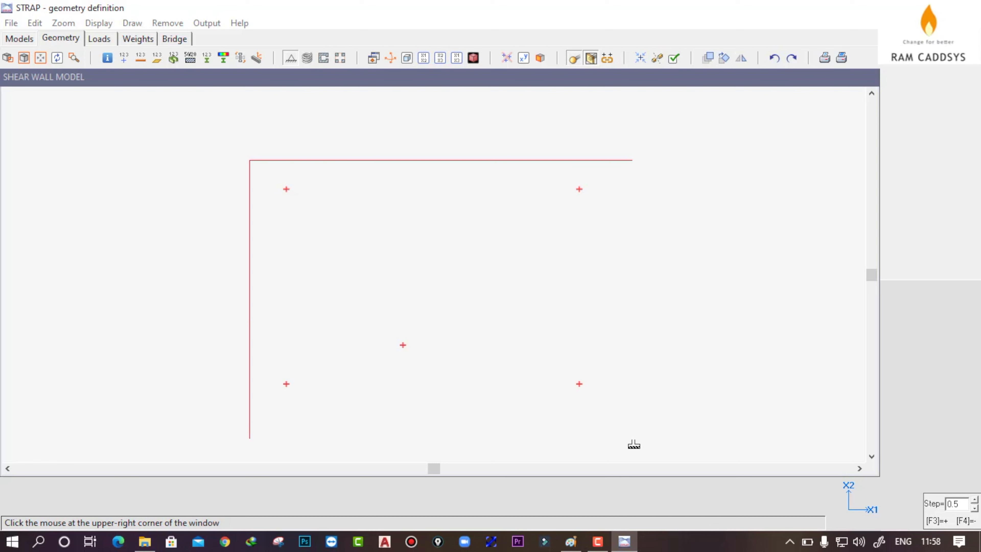
click(640, 436)
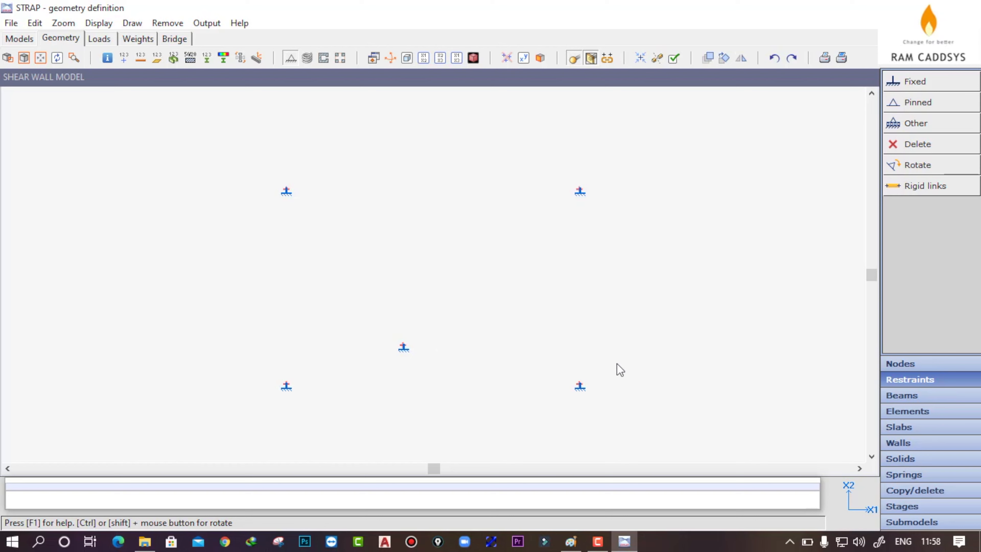
Copy all five nodes 10 times at 3 m intervals along X3 from the origin node, and show the model in isometric view
click(915, 490)
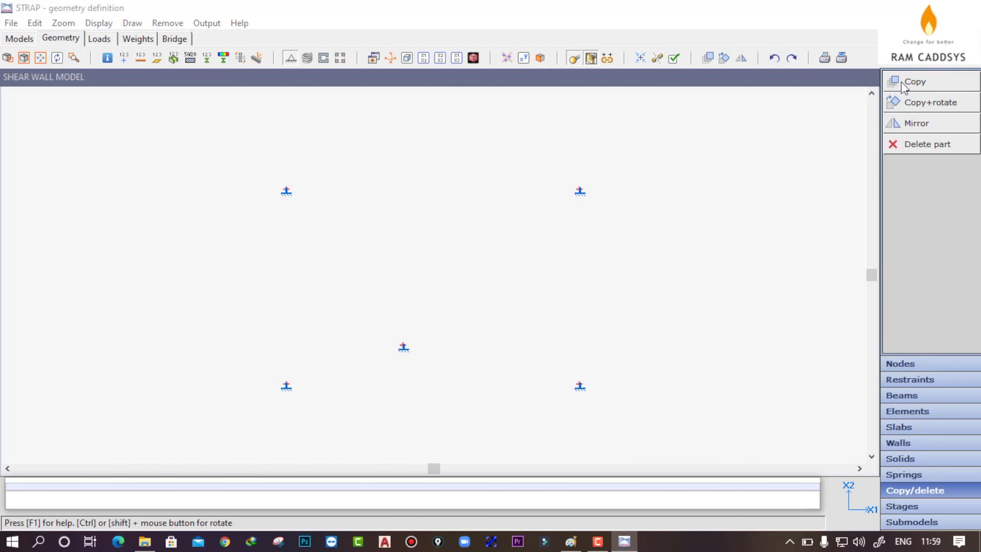
click(908, 85)
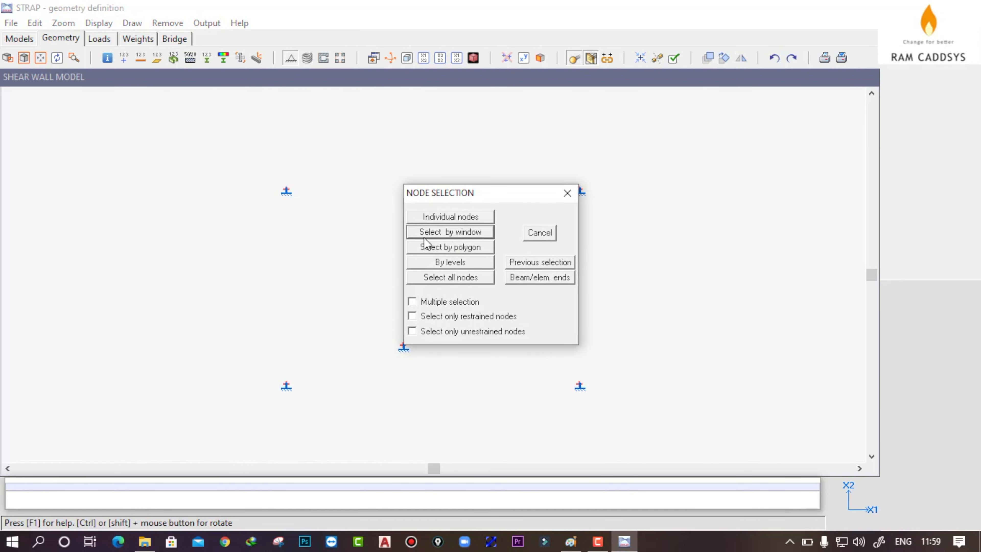
click(460, 232)
click(214, 153)
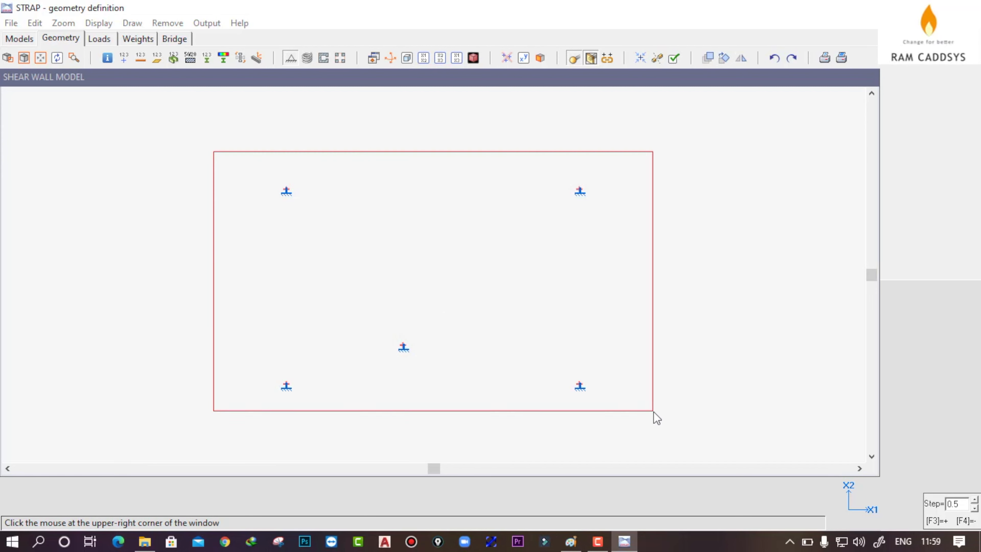
click(655, 413)
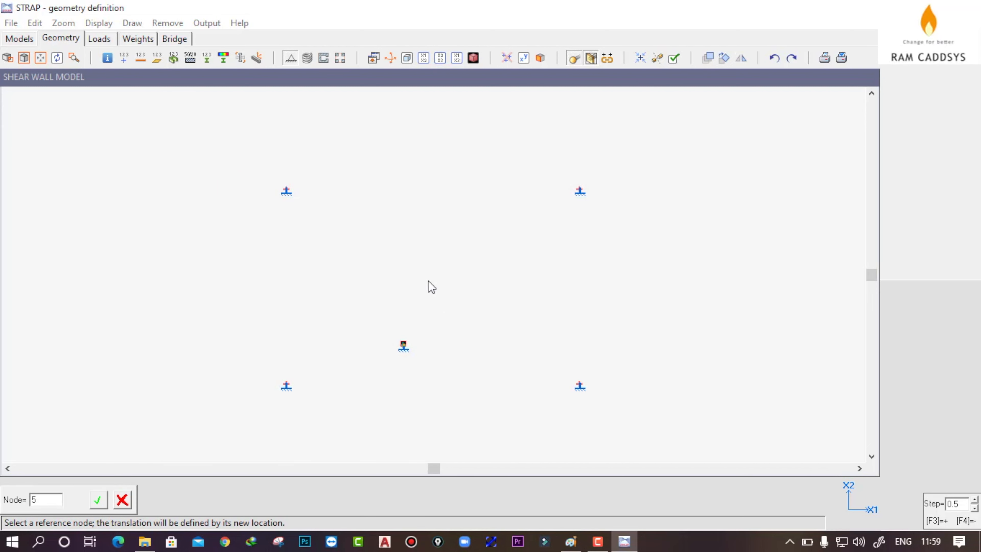
click(286, 384)
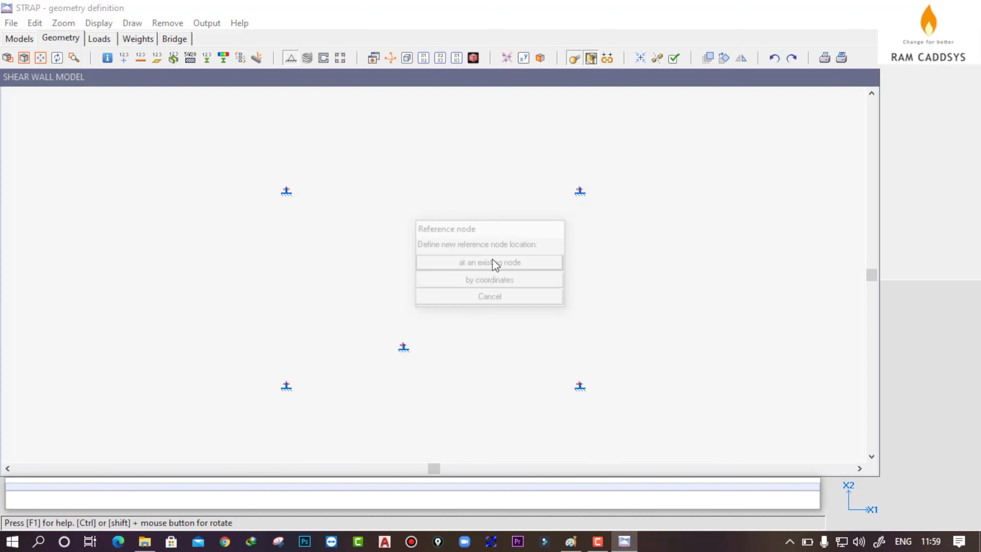
click(497, 282)
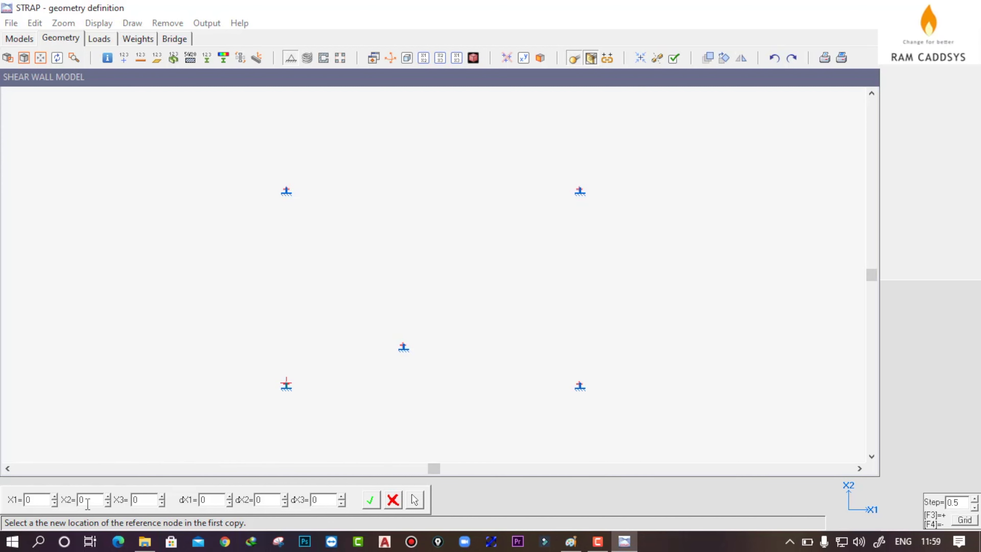
double_click(148, 502)
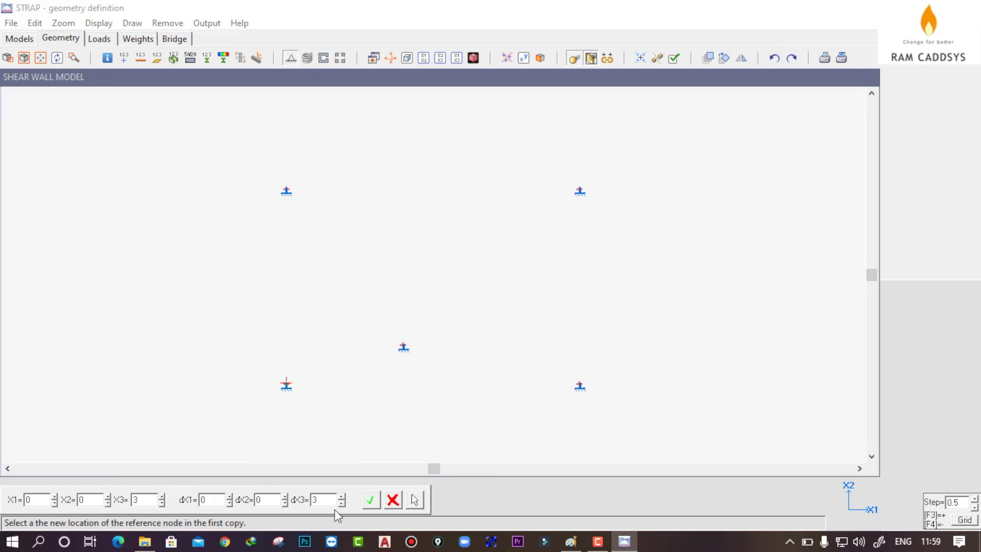
click(371, 502)
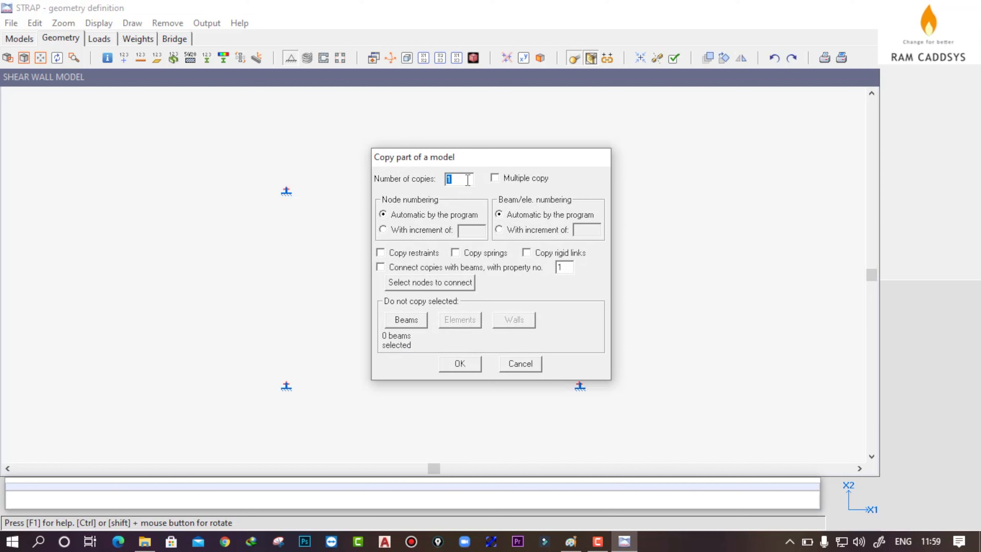
text(1)
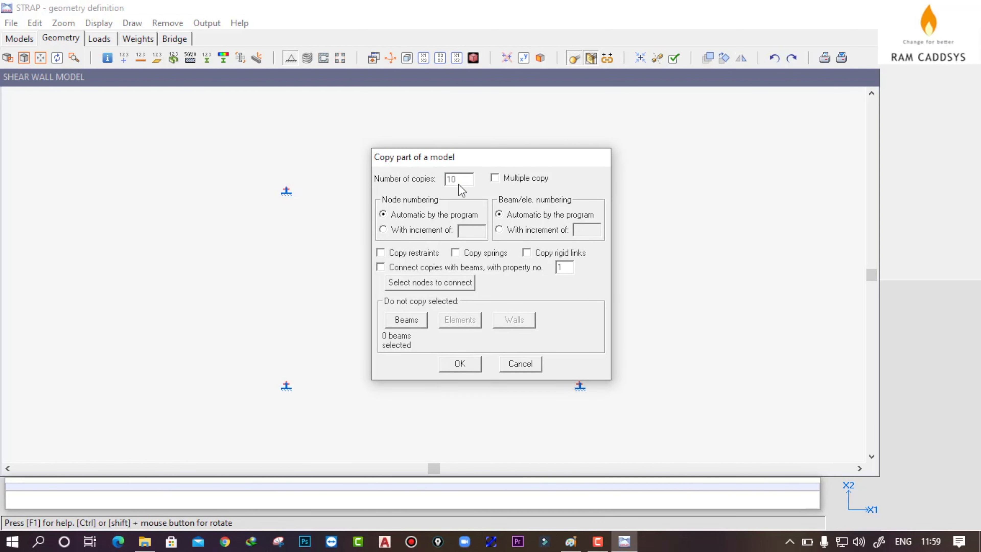
click(460, 363)
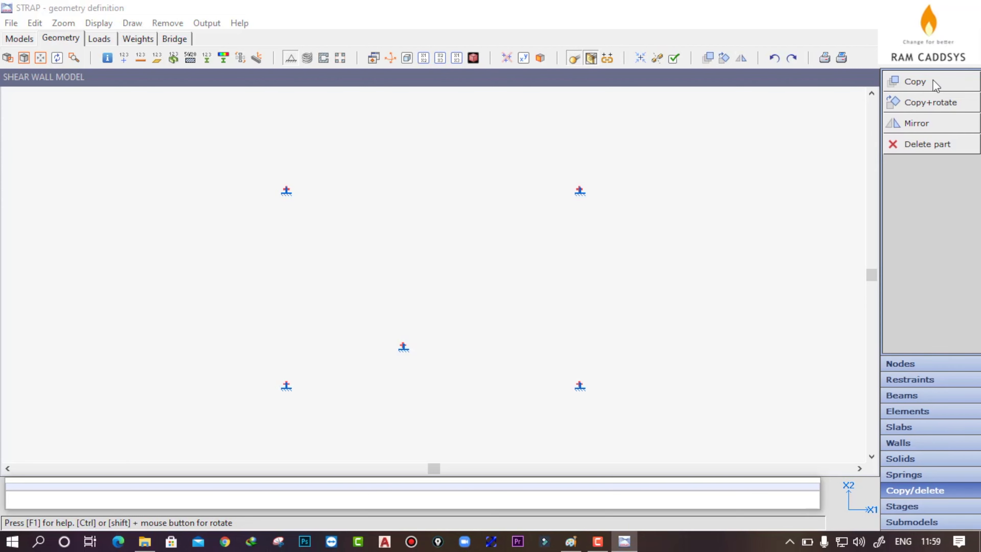
click(406, 57)
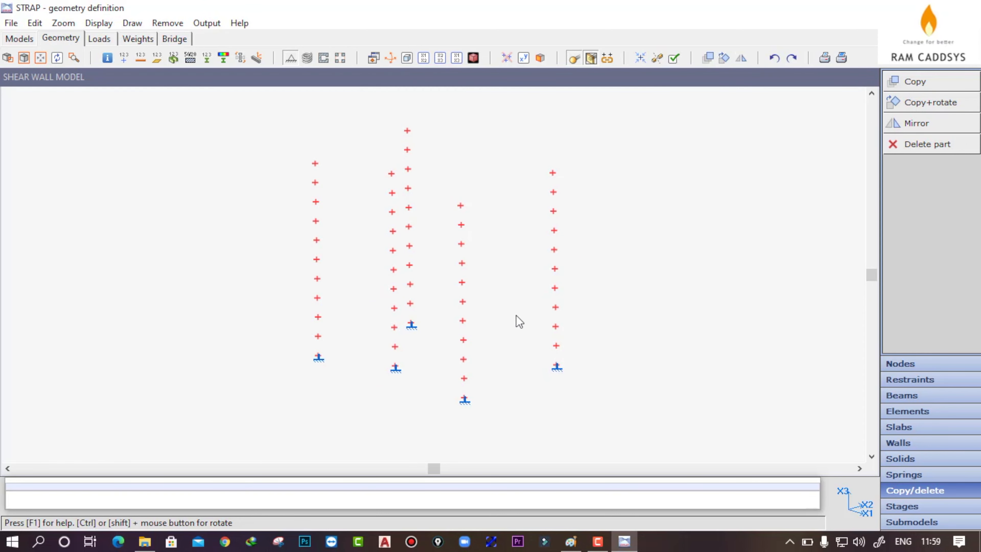
Display the node numbers and rotate the 3D view slightly so the node columns are easier to tell apart
click(124, 60)
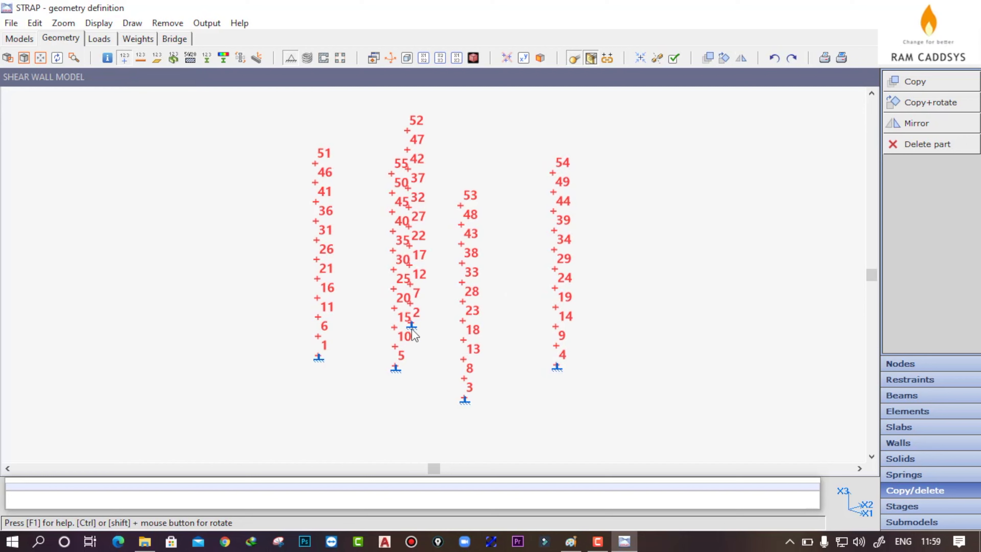
click(390, 58)
mouse_move(519, 406)
mouse_down()
mouse_move(540, 407)
mouse_move(533, 410)
mouse_up()
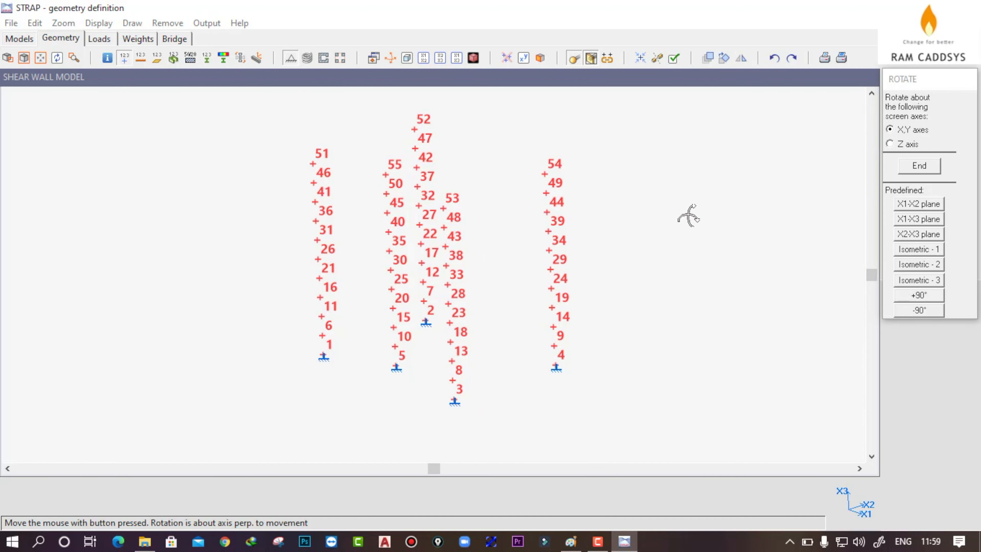
key(Escape)
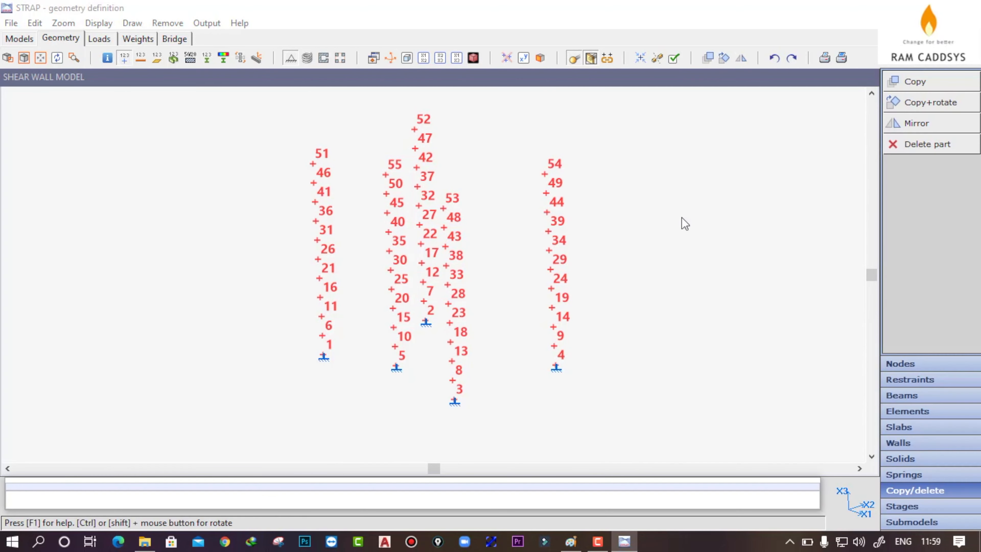
Bring up the wall section definitions and check the L-shaped corner wall's dimensions on the plan in Paint
click(900, 444)
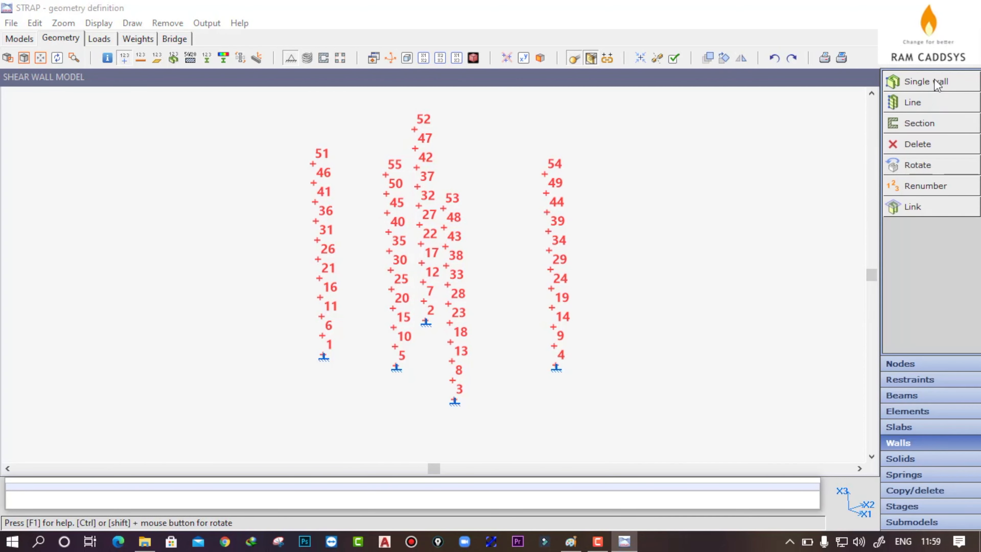
click(919, 123)
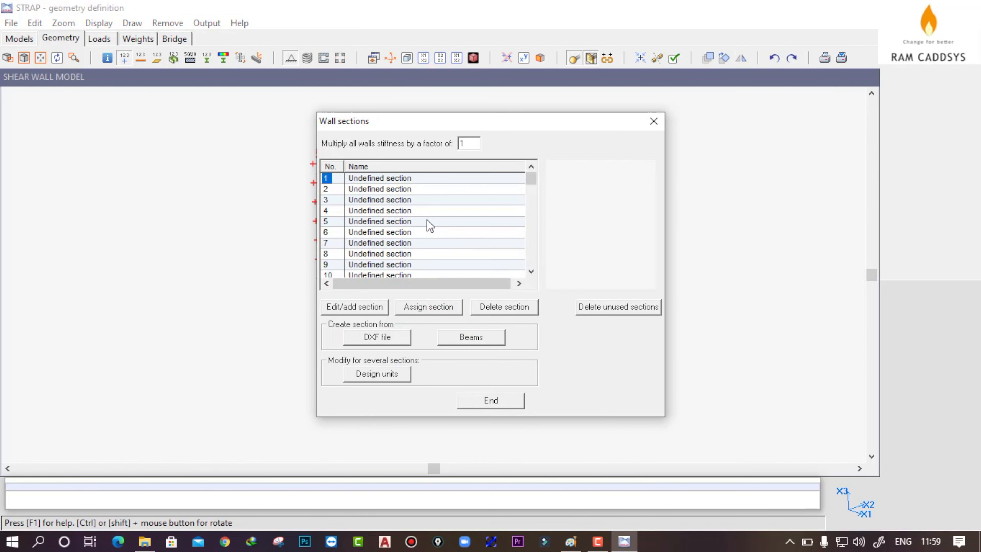
click(571, 541)
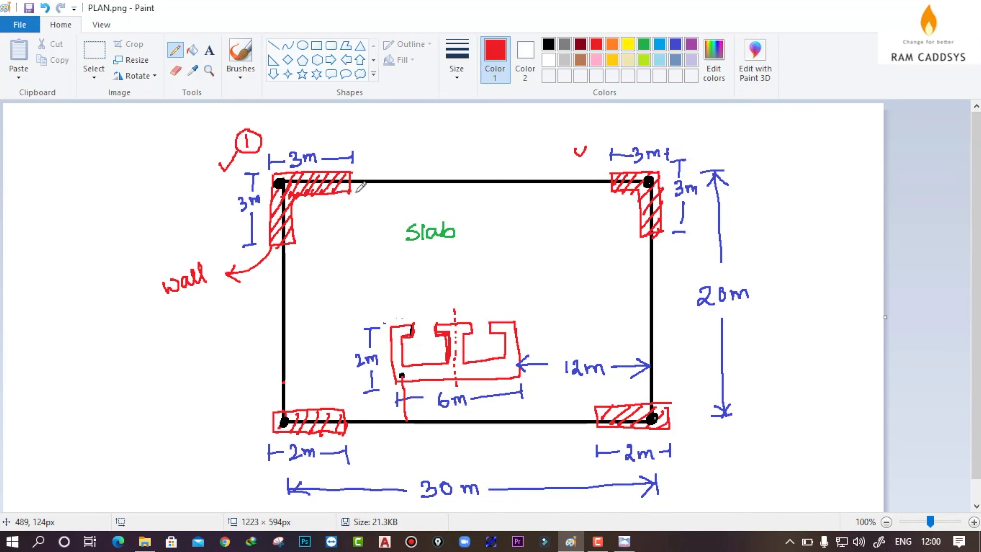
click(901, 8)
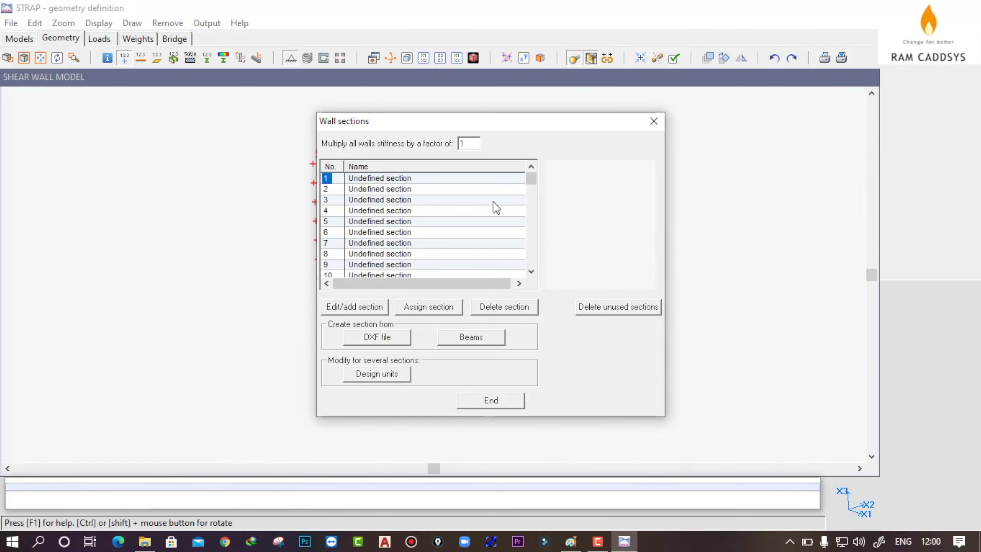
Define wall section 1 as an L shape with 30 cm thick segments of DY = 300 cm and DX = 300 cm
click(362, 309)
double_click(561, 127)
text(30)
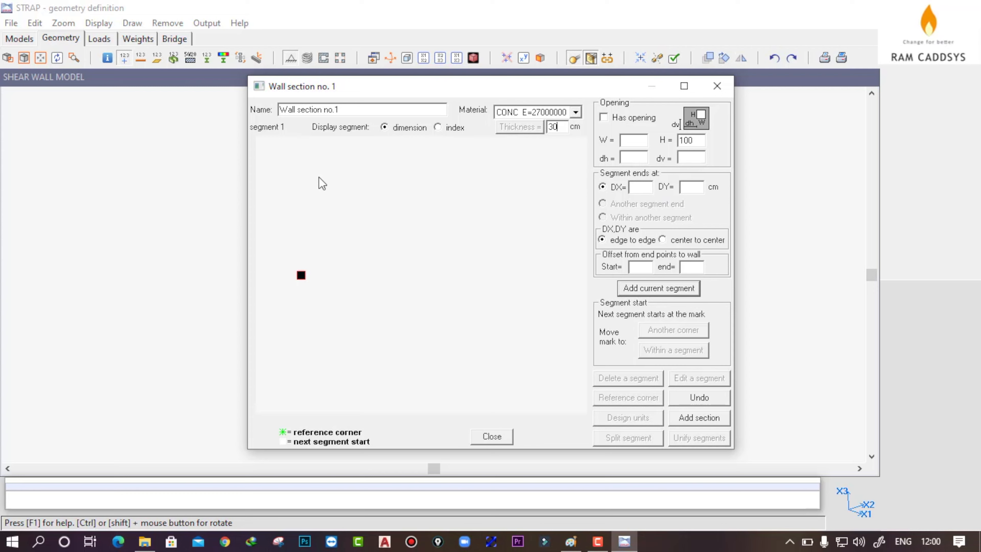
click(691, 187)
text(300)
click(659, 288)
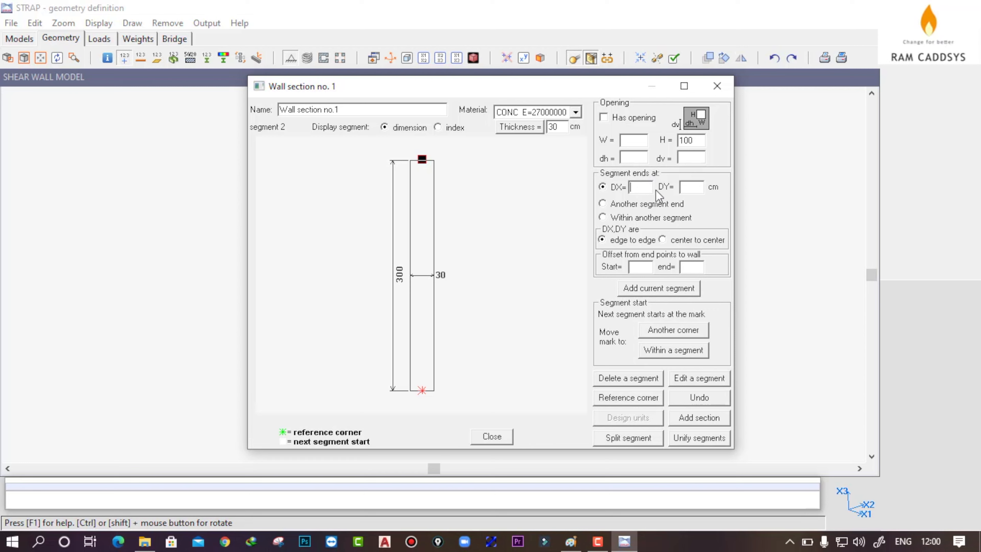
text(300)
click(653, 289)
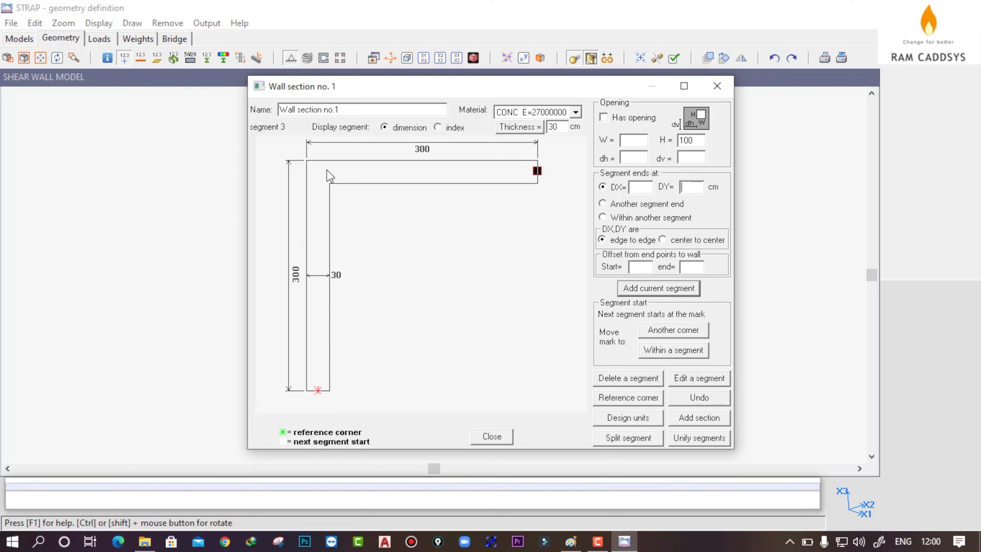
Set the reference corner of wall section 1 to the corner where its two legs meet and finish the section
click(622, 398)
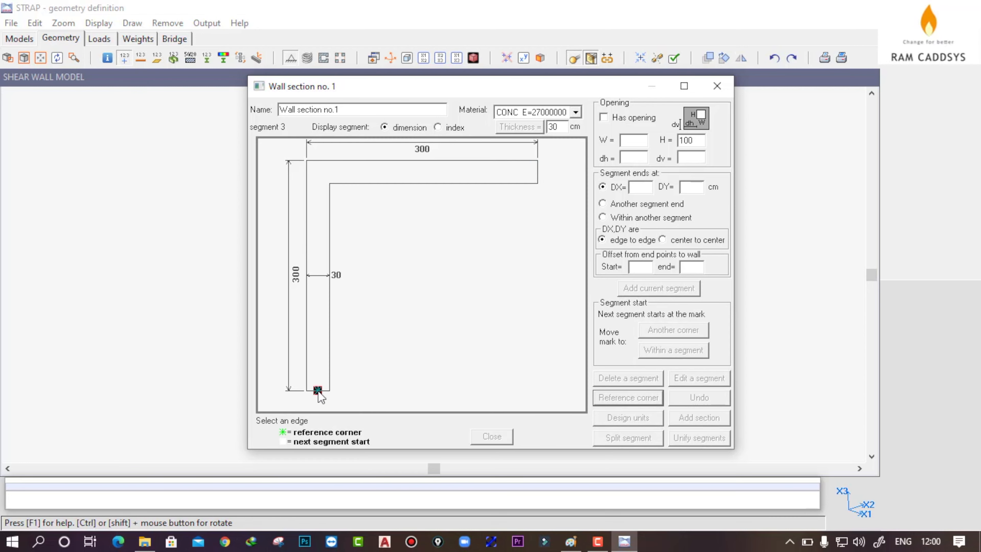
click(304, 176)
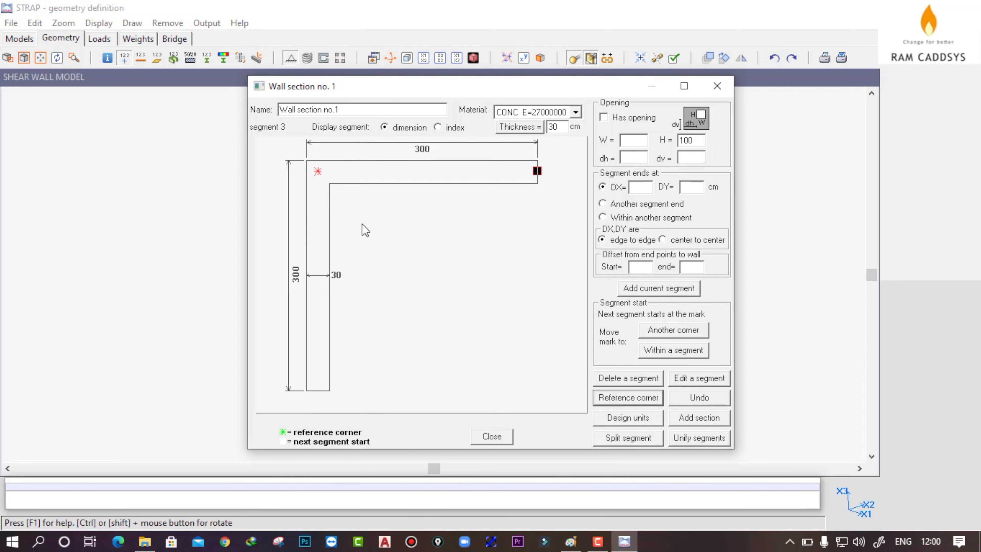
click(489, 436)
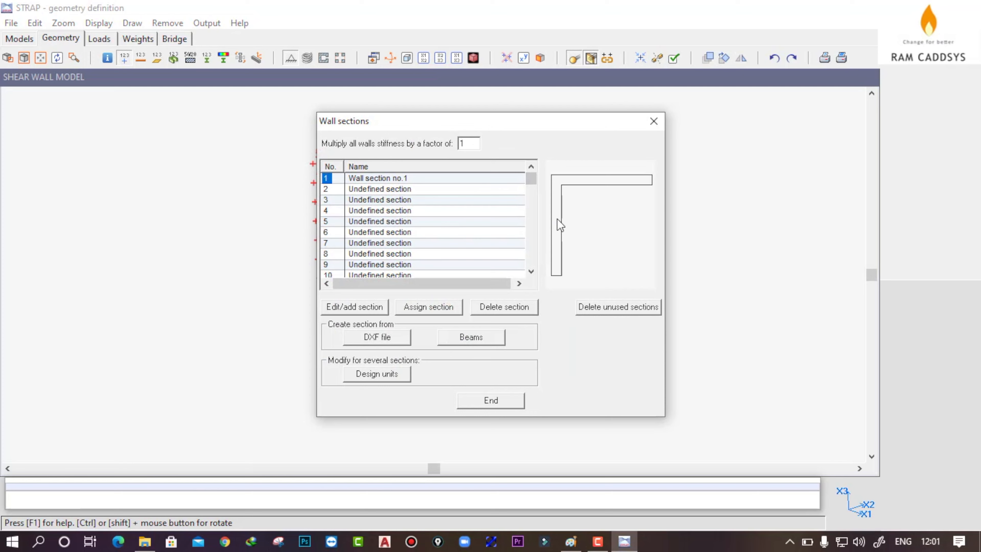
Check the straight corner walls on the plan in Paint and define wall section 2 in STRAP, 30 cm thick with DX = 200 cm
click(570, 541)
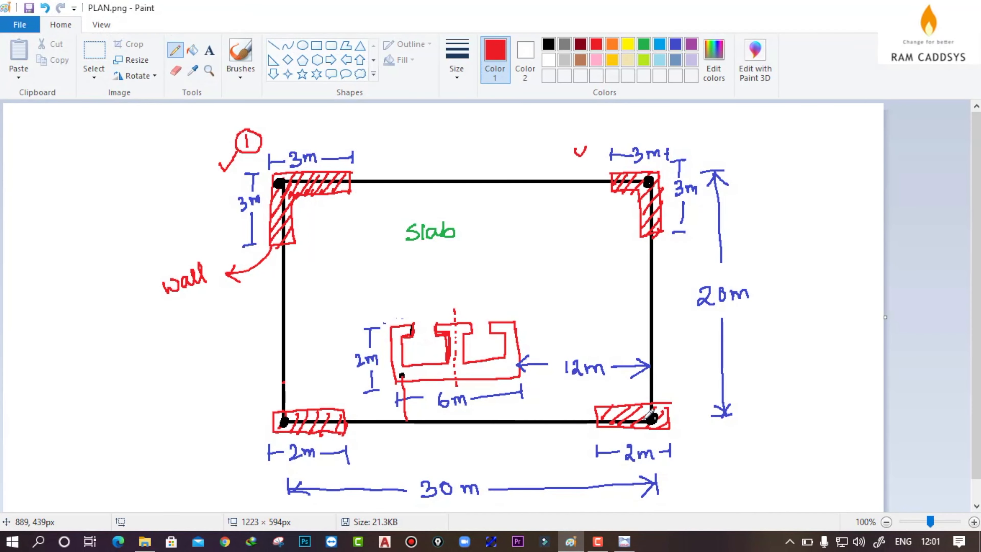
click(899, 7)
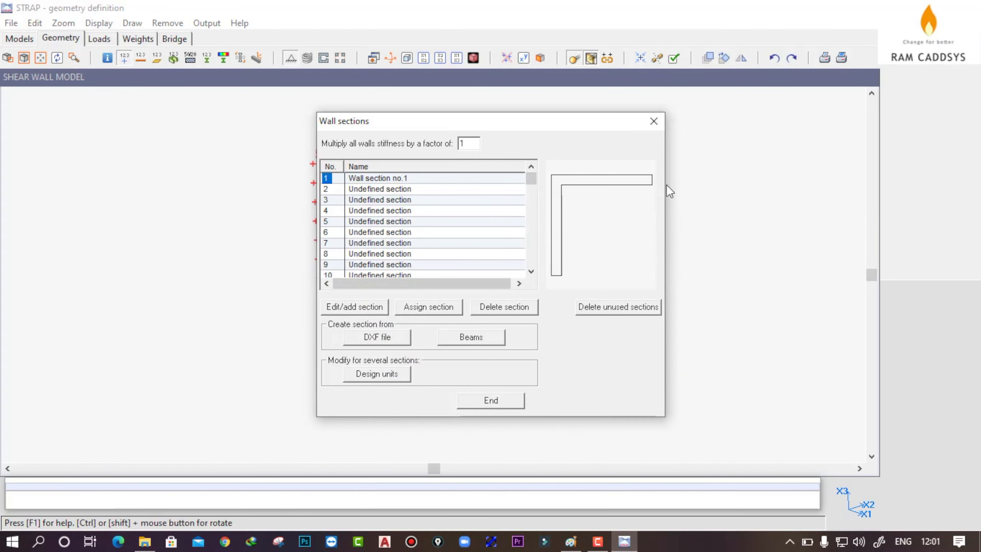
click(327, 189)
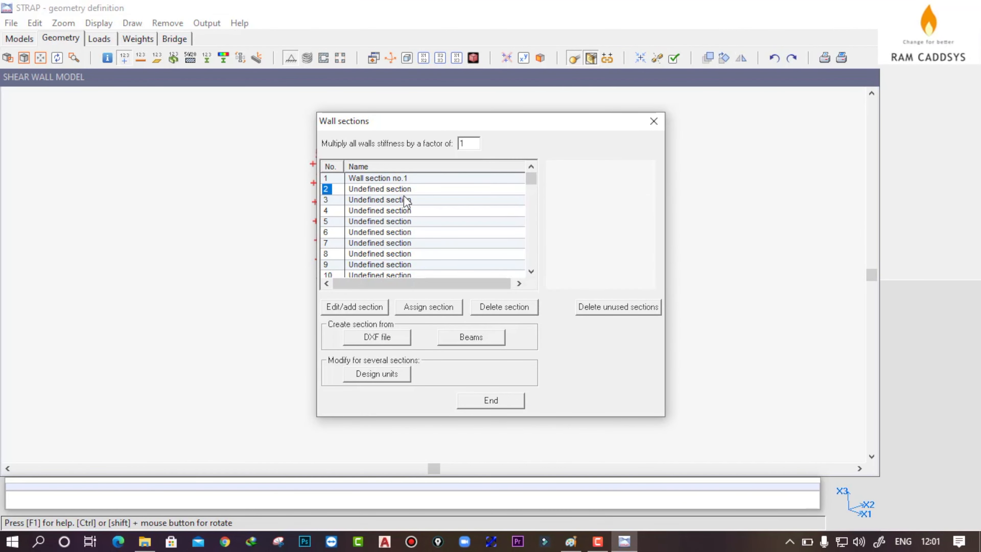
click(349, 307)
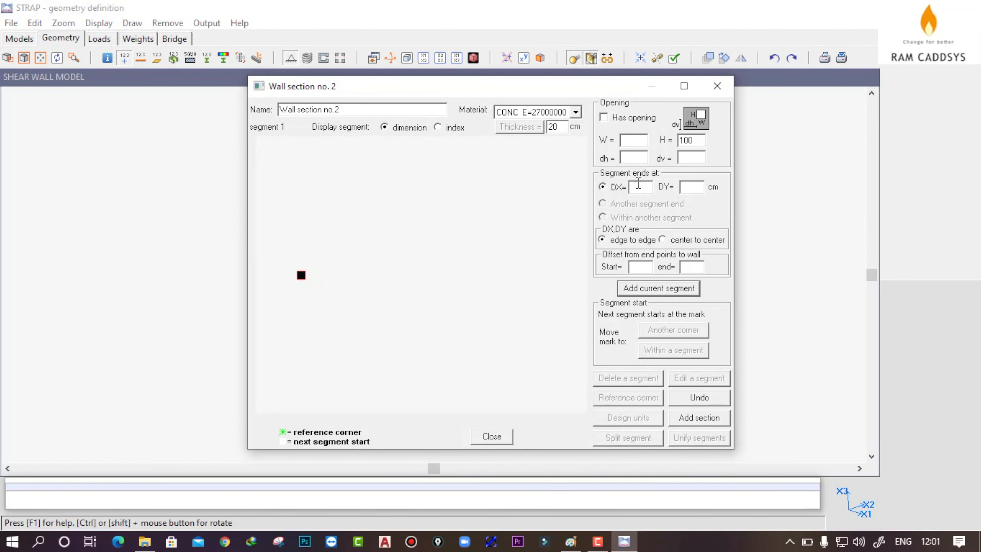
double_click(560, 128)
text(3)
click(659, 288)
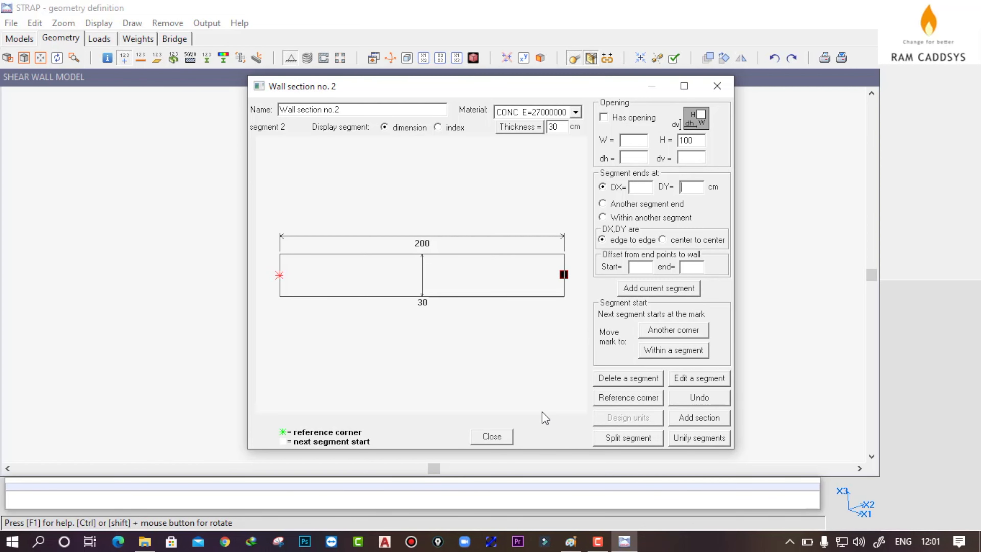
click(492, 436)
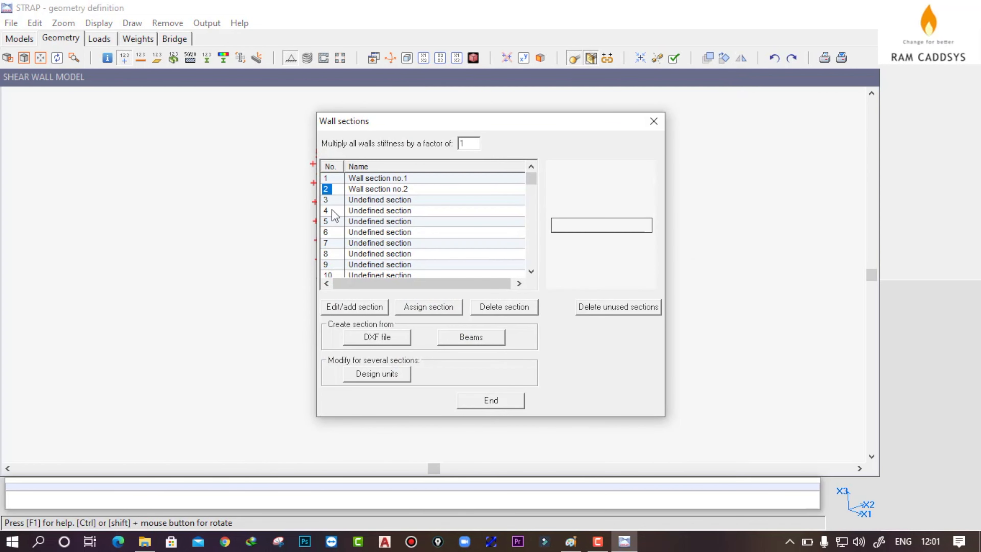
Start wall section 3, check the core on the plan in Paint, and add its first 30 cm thick segment with DY = 200 cm
click(332, 201)
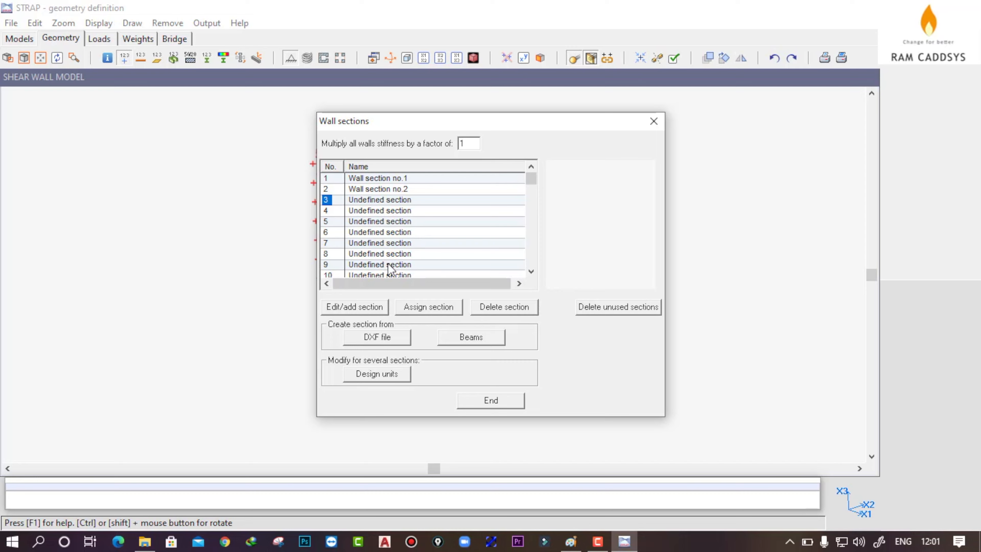
click(364, 309)
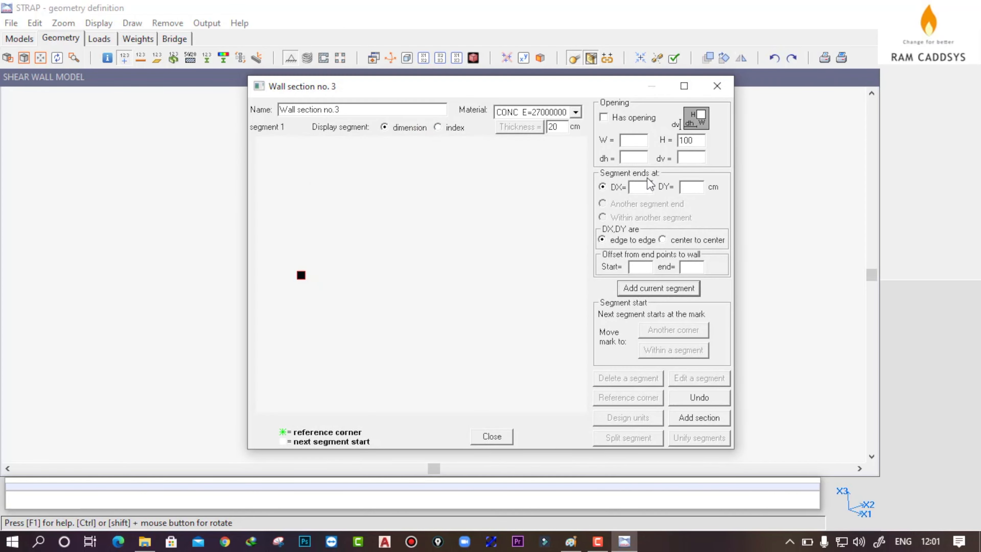
click(576, 543)
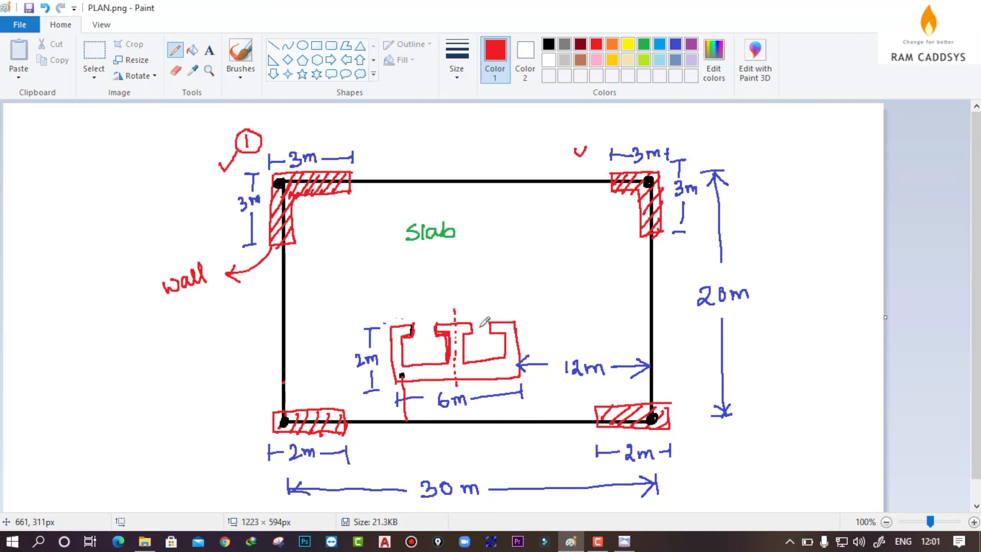
click(899, 7)
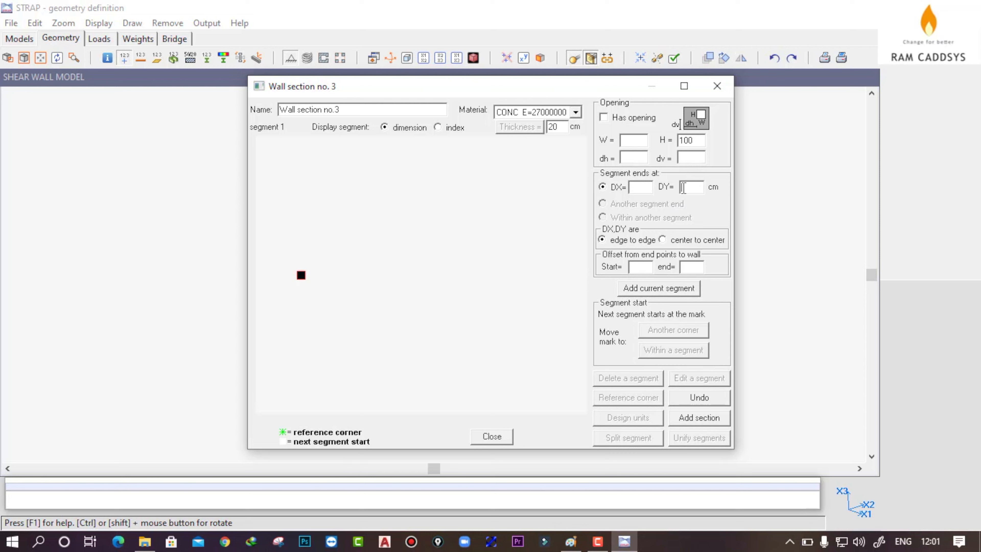
double_click(566, 127)
text(3020)
click(662, 289)
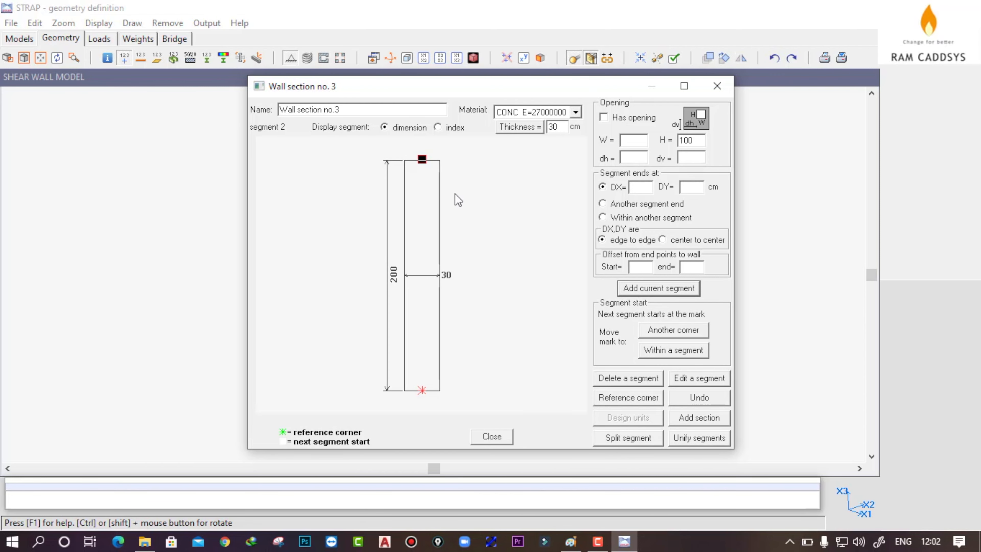
Add a 300 cm horizontal segment to the core section with an opening of W = 100, H = 210, dh = 100 and dv = 0
drag(455, 193, 349, 219)
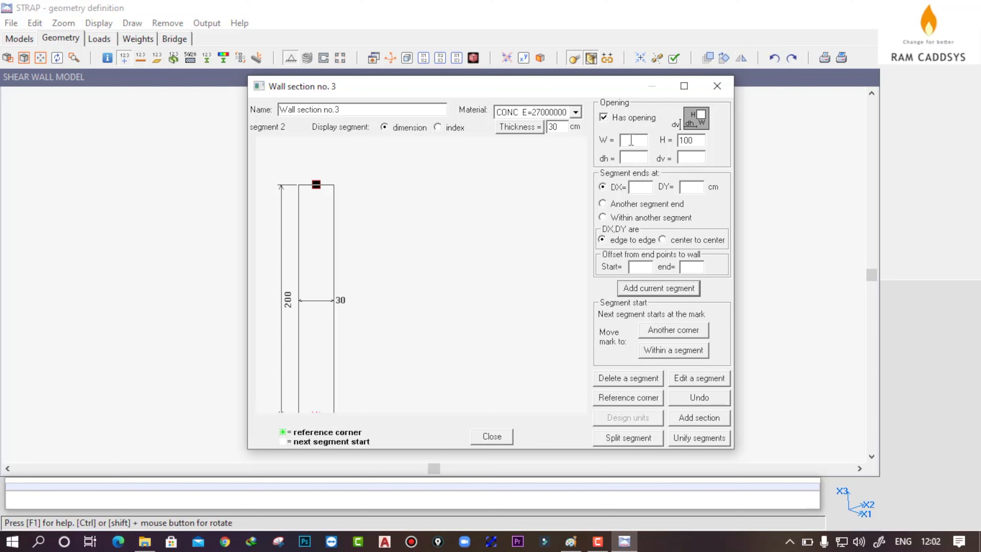
text(100)
double_click(694, 142)
text(21)
click(695, 158)
click(644, 187)
click(666, 288)
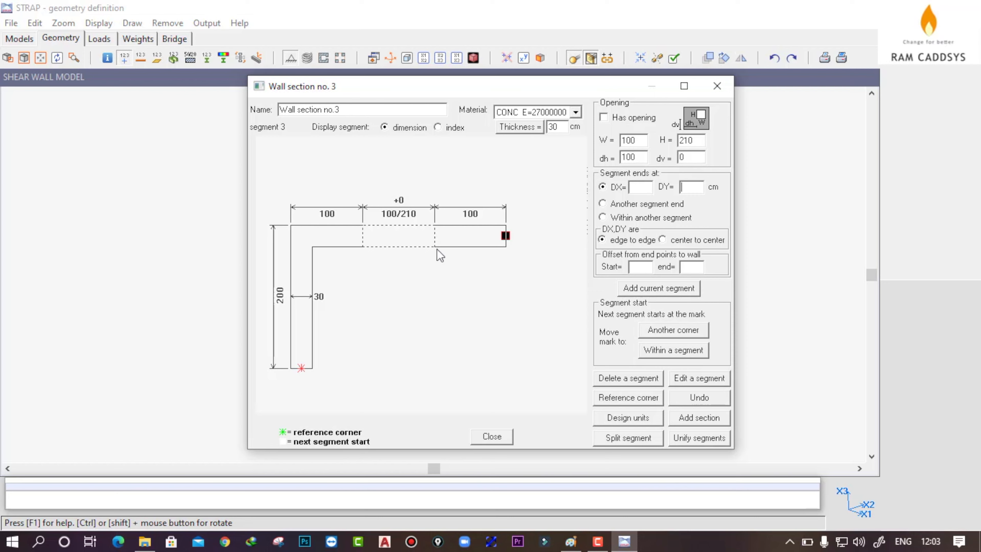
Add a second 300 cm horizontal segment with the same opening, followed by a 200 cm downward segment without one
scroll(492, 277, down, 1)
middle_drag(487, 295, 475, 290)
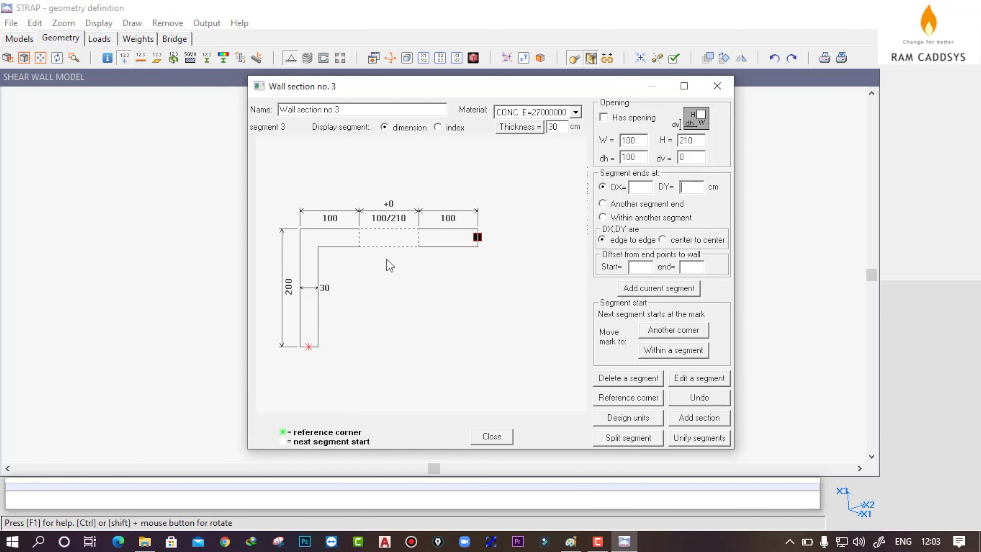
middle_drag(449, 248, 415, 270)
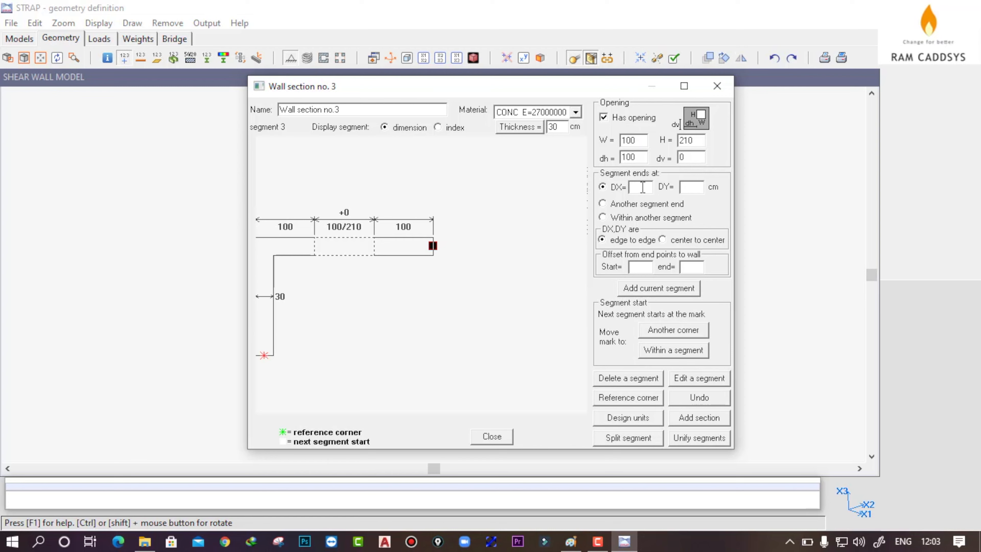
click(667, 291)
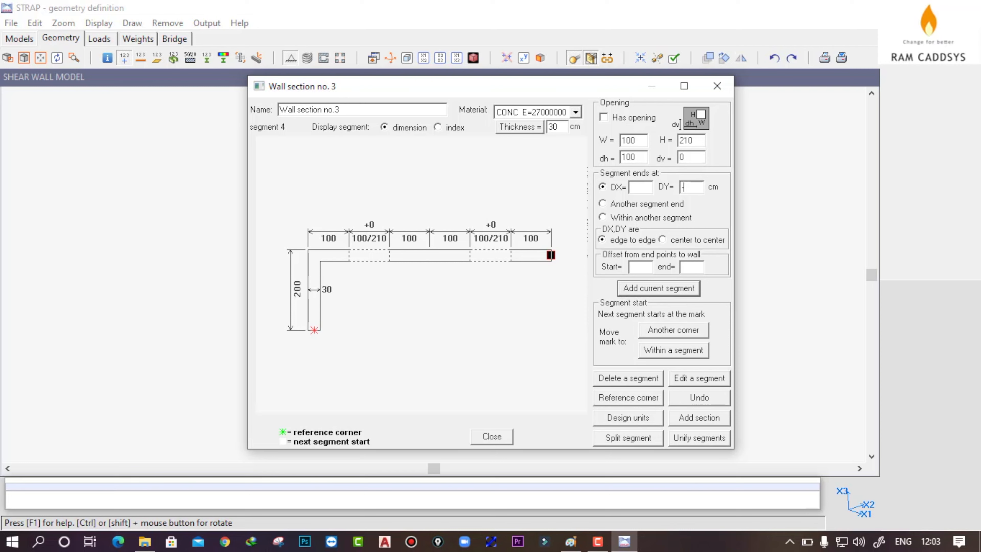
click(660, 290)
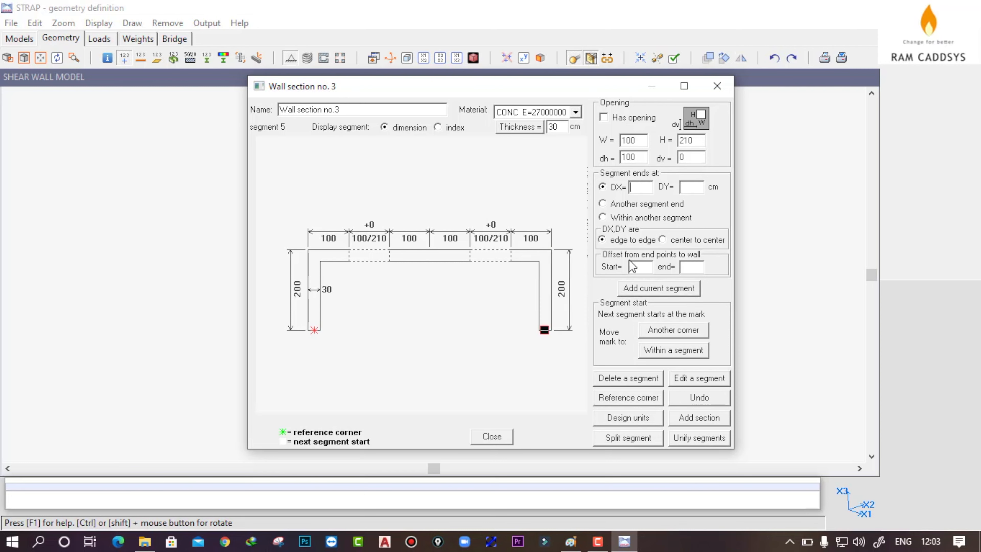
Close the core outline with a segment ending at the first segment's lower end, and set the next segment start at its midpoint
click(620, 205)
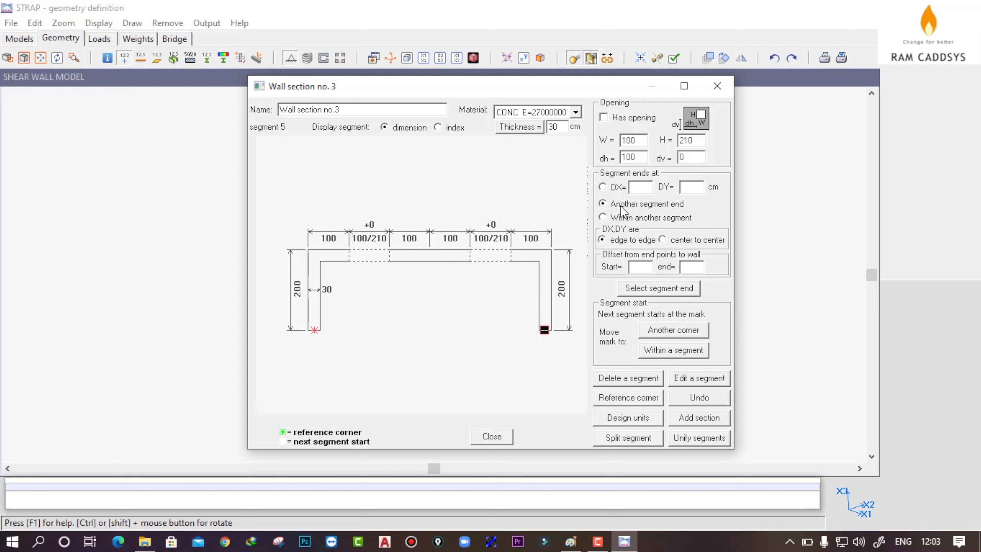
click(672, 290)
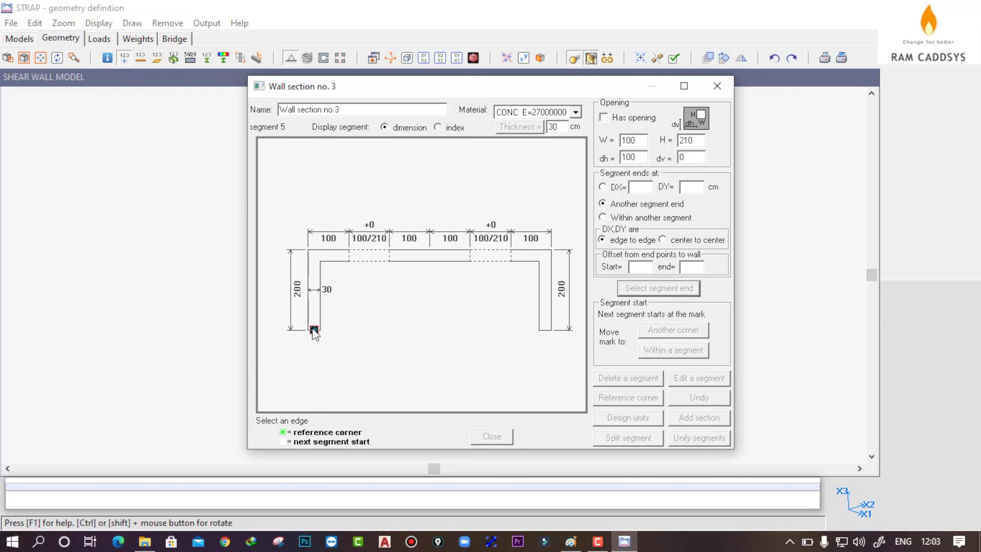
click(314, 329)
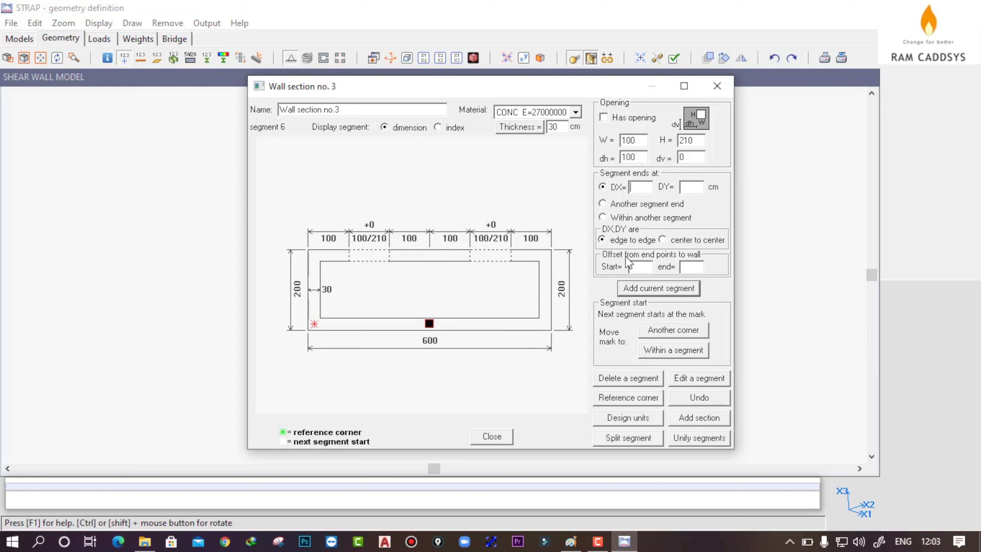
Add the core's middle dividing segment, ending it at the midpoint of the upper wall where the two 300 cm segments meet
click(611, 205)
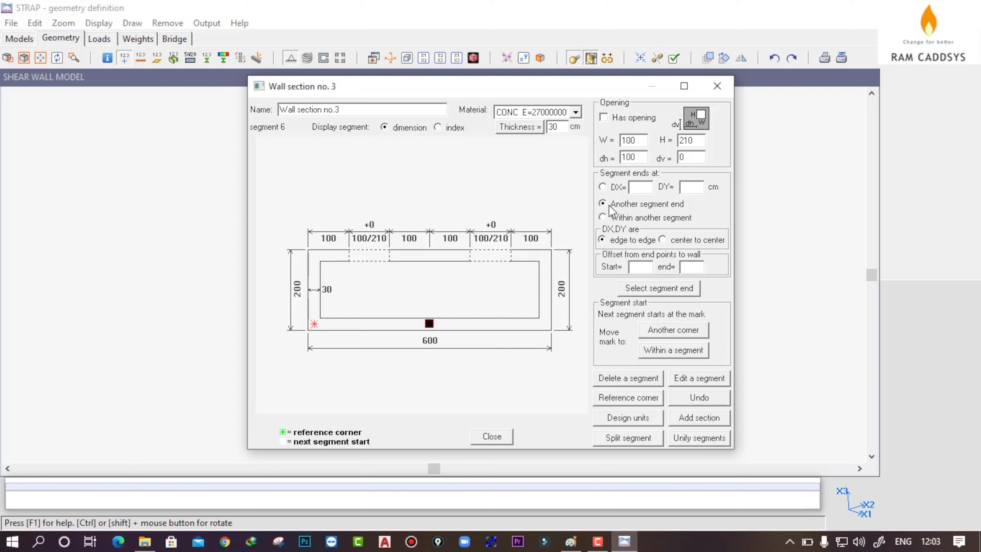
click(663, 291)
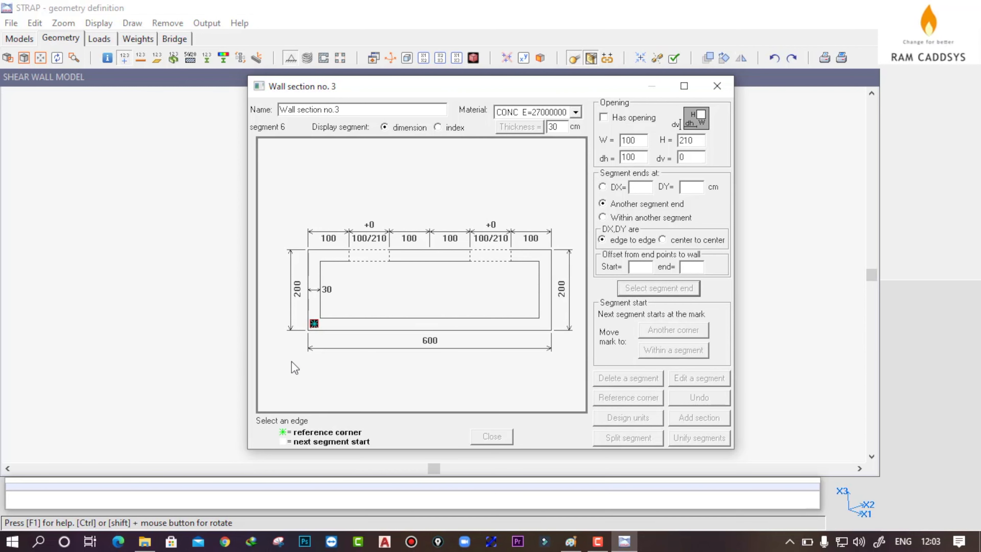
click(432, 258)
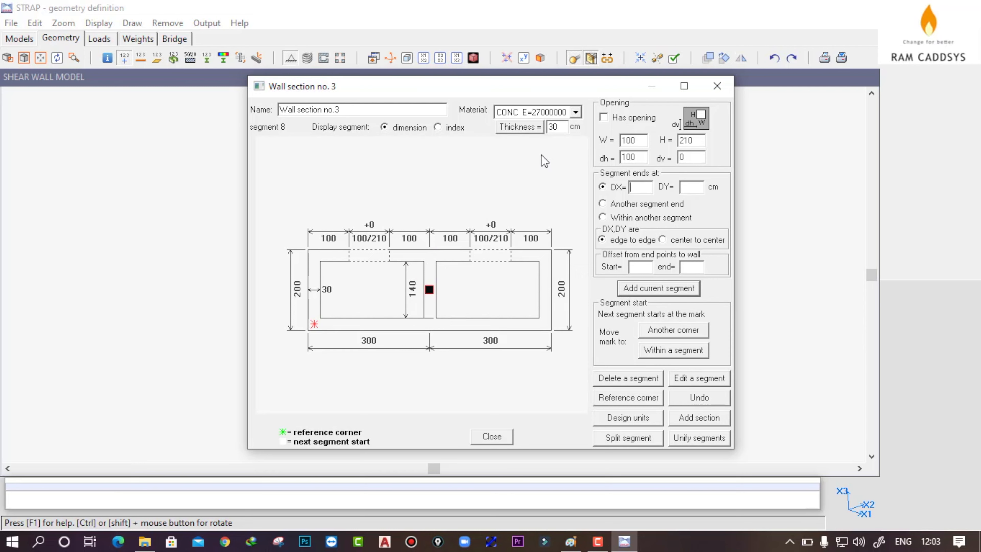
scroll(424, 328, up, 2)
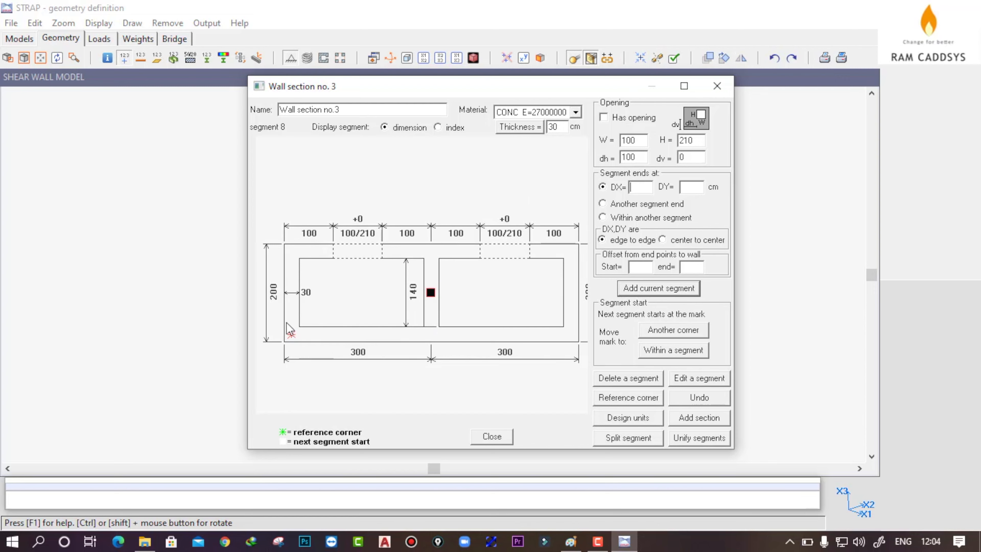
Move the core section's reference corner to the upper-left corner and return it to the lower-left corner
click(627, 398)
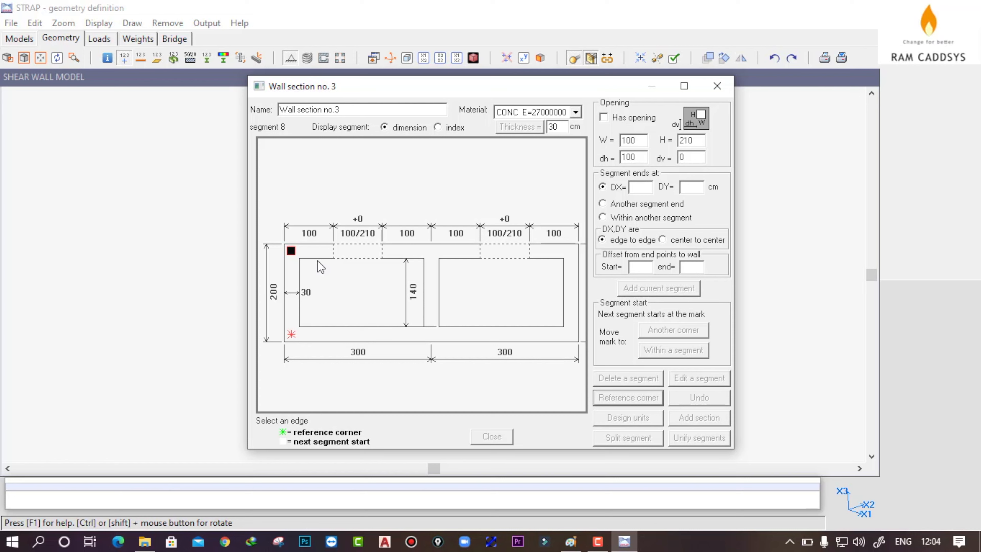
click(290, 254)
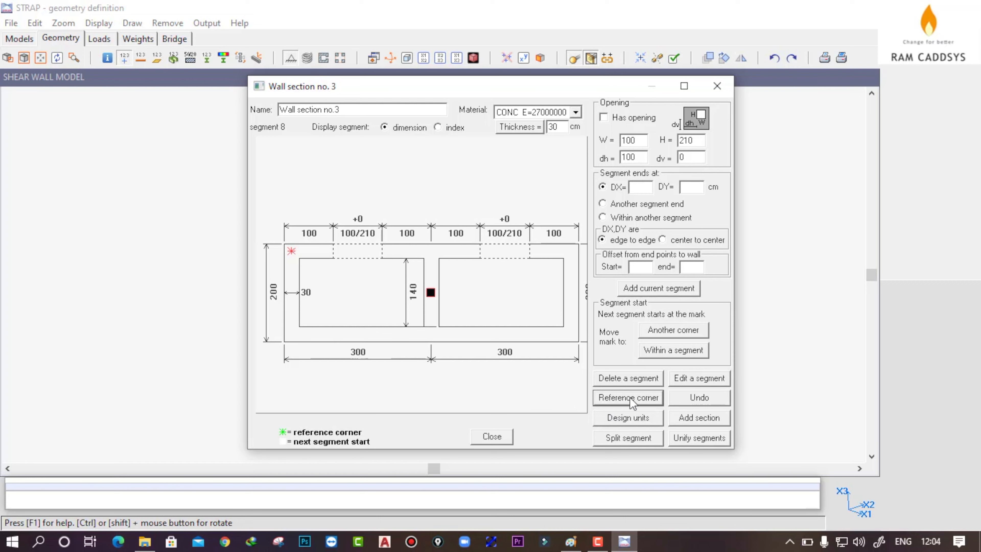
click(614, 401)
click(293, 335)
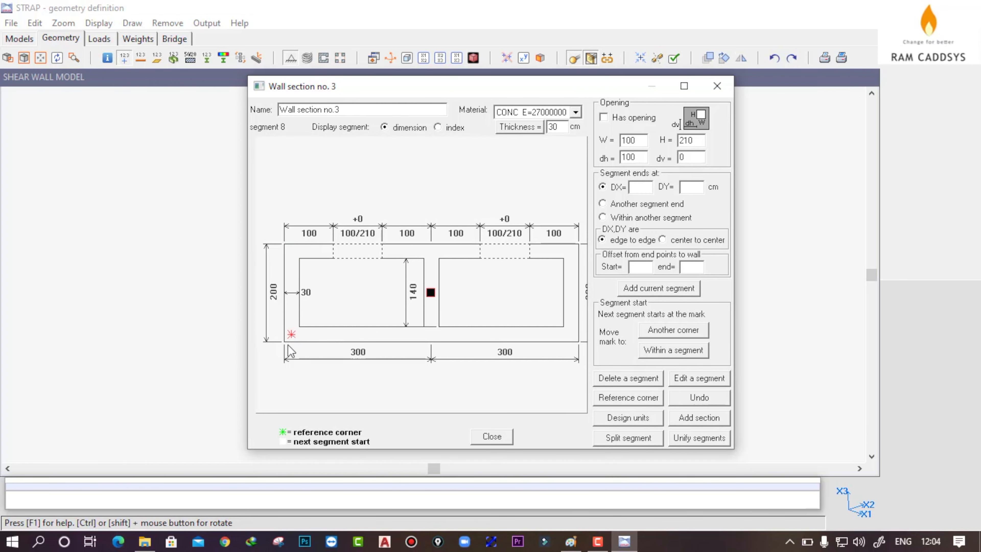
Finish defining wall section 3 and review the shapes of wall sections 1, 2 and 3 in the section list
click(492, 437)
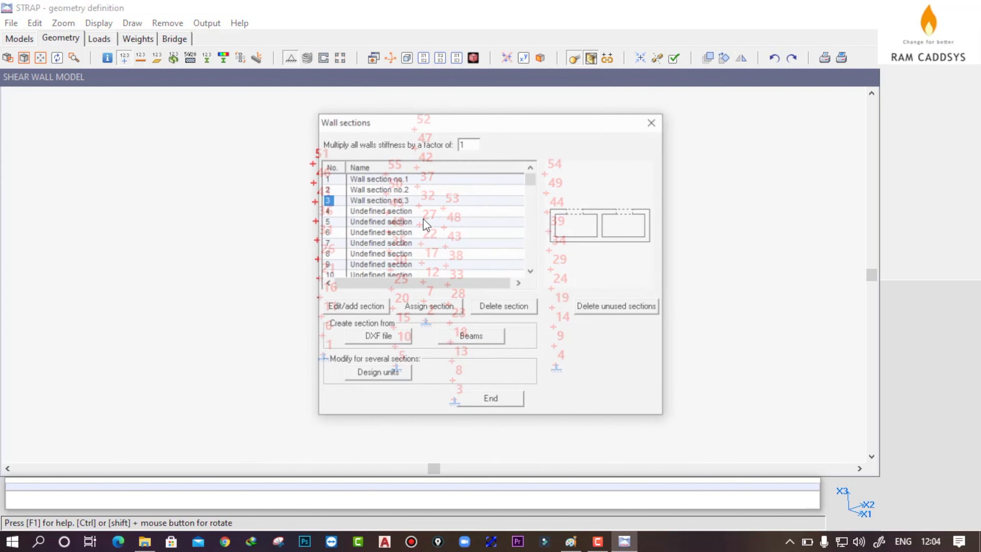
click(363, 179)
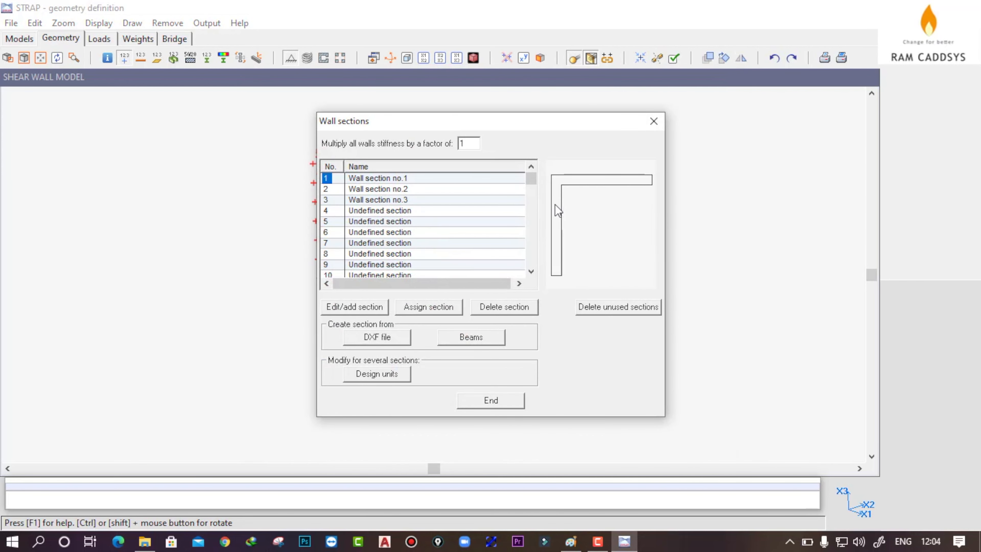
click(367, 190)
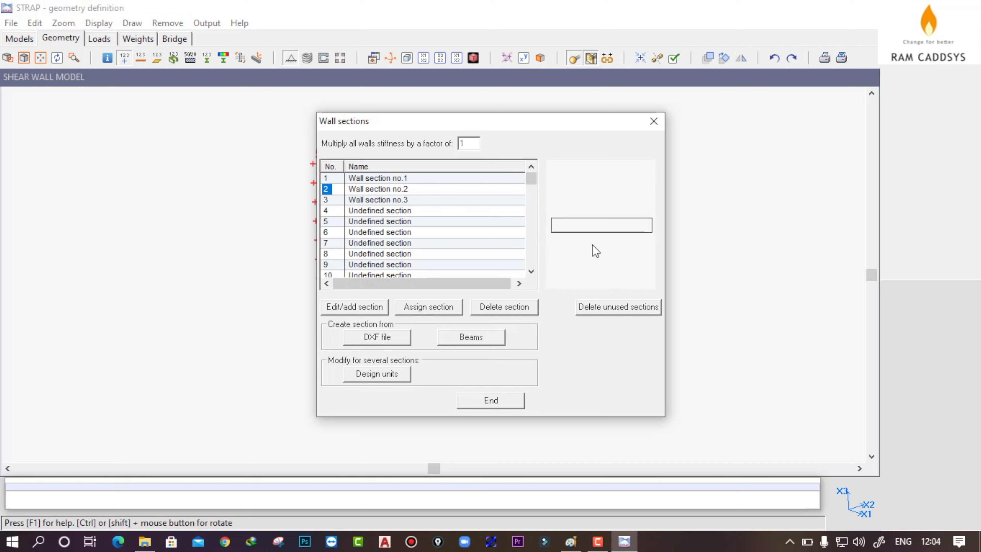
click(327, 201)
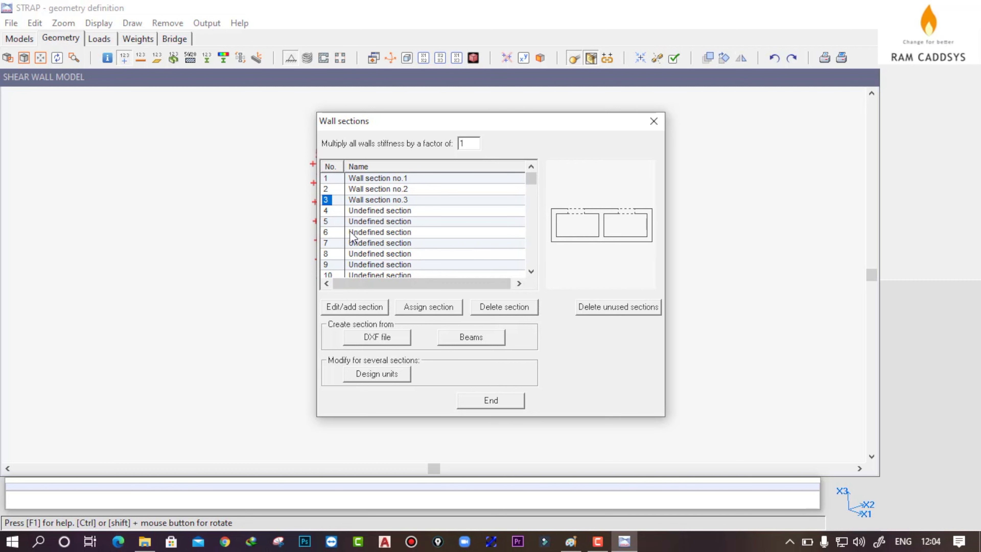
click(496, 402)
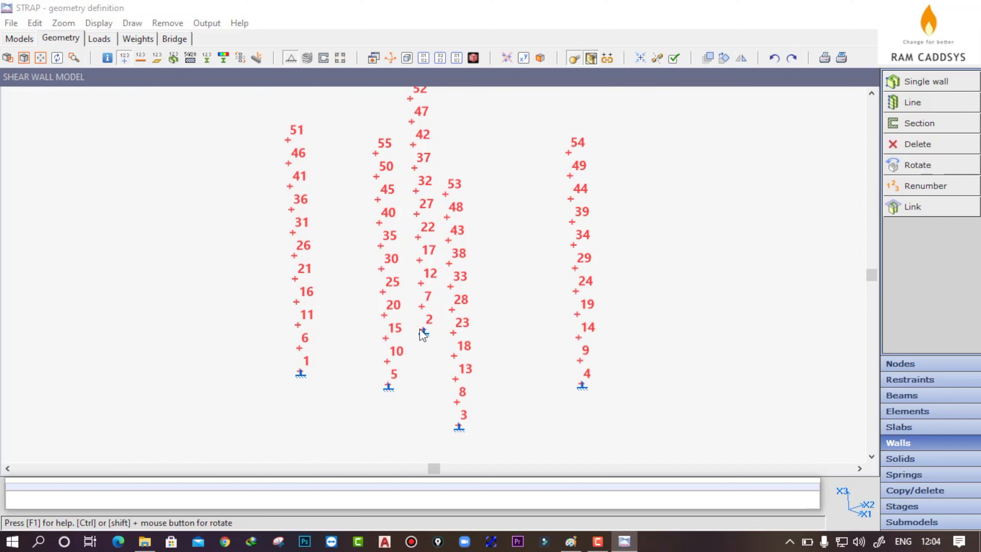
Create a line of walls with section 1 from node 2 at the base up to node 52
scroll(422, 327, down, 1)
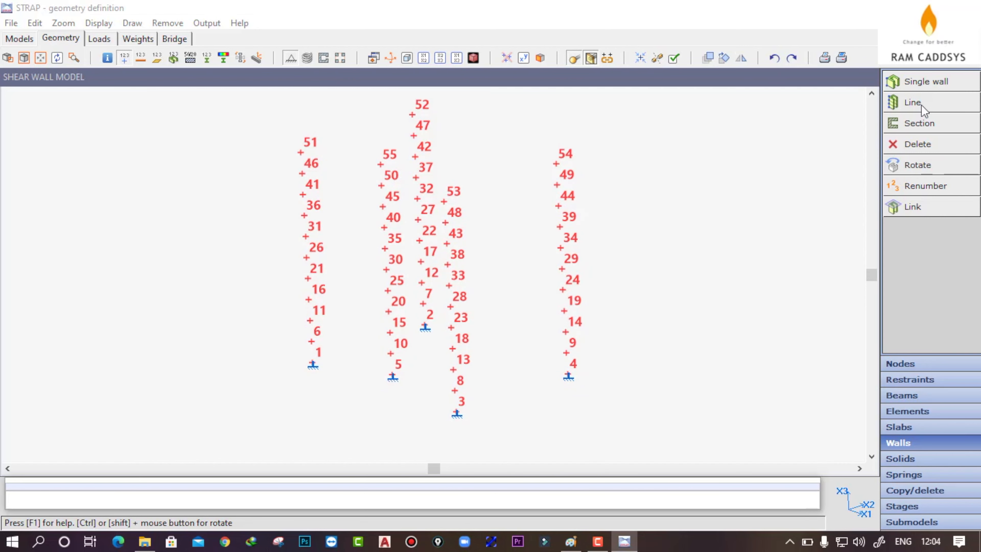
click(918, 124)
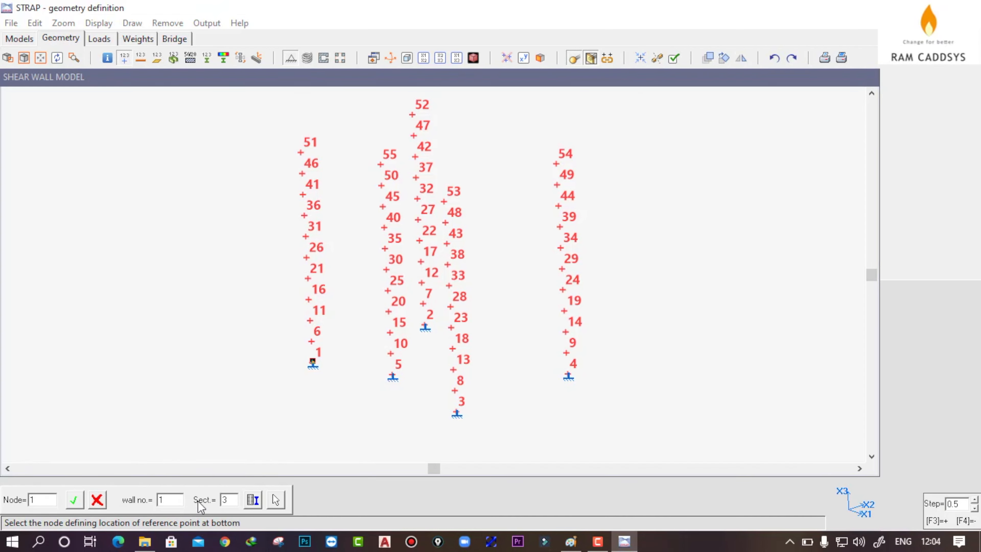
double_click(228, 500)
text(1)
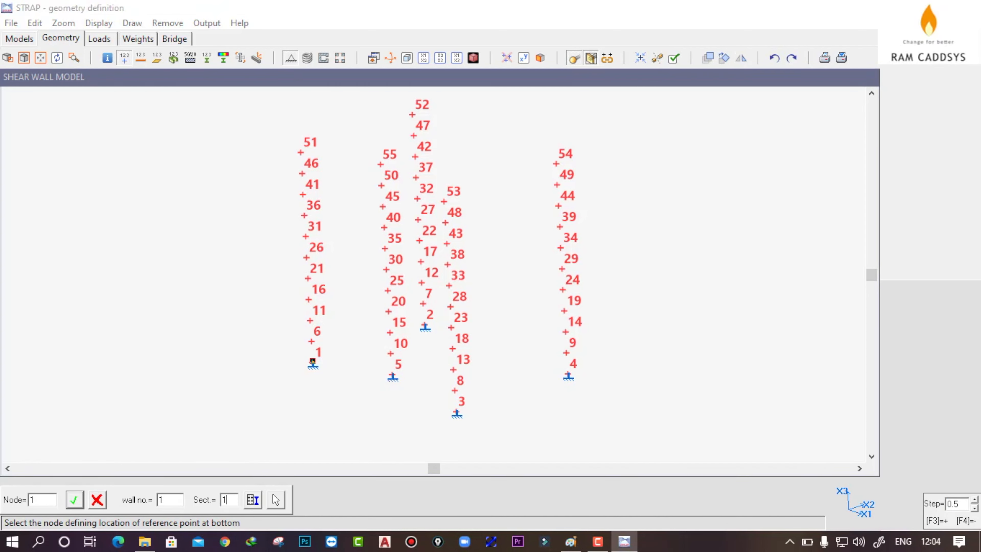
click(276, 500)
click(425, 339)
click(425, 121)
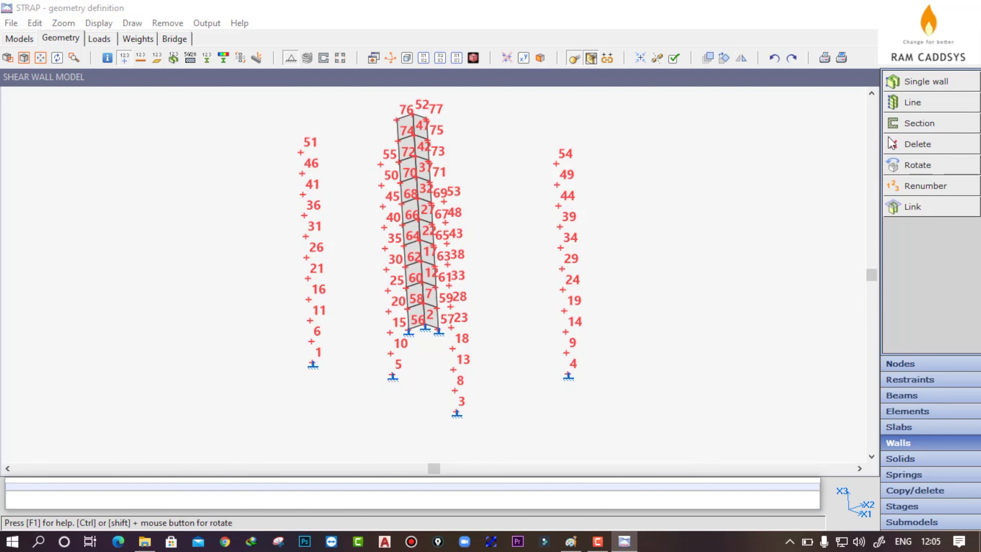
Create a line of walls with section 1 from base node 4 up to node 54
click(912, 102)
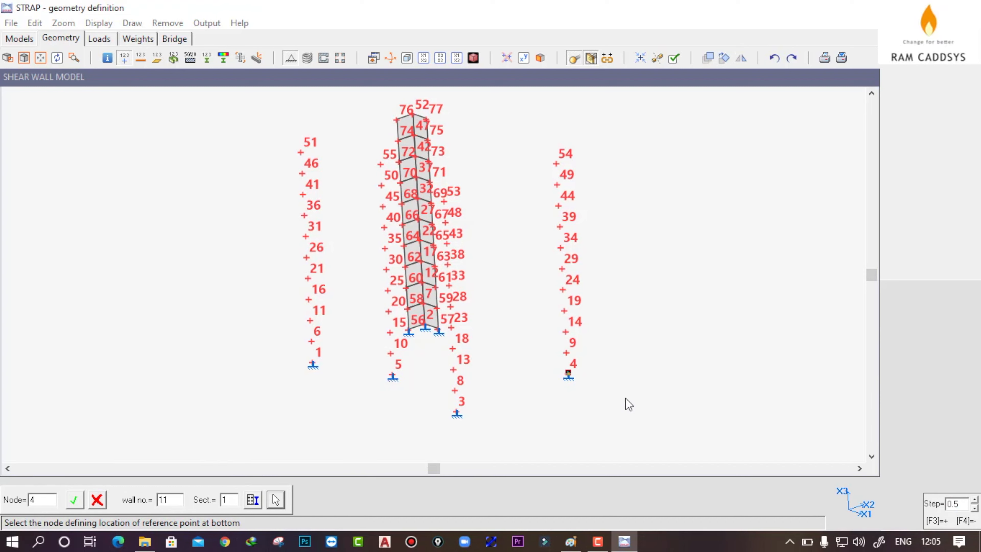
click(570, 376)
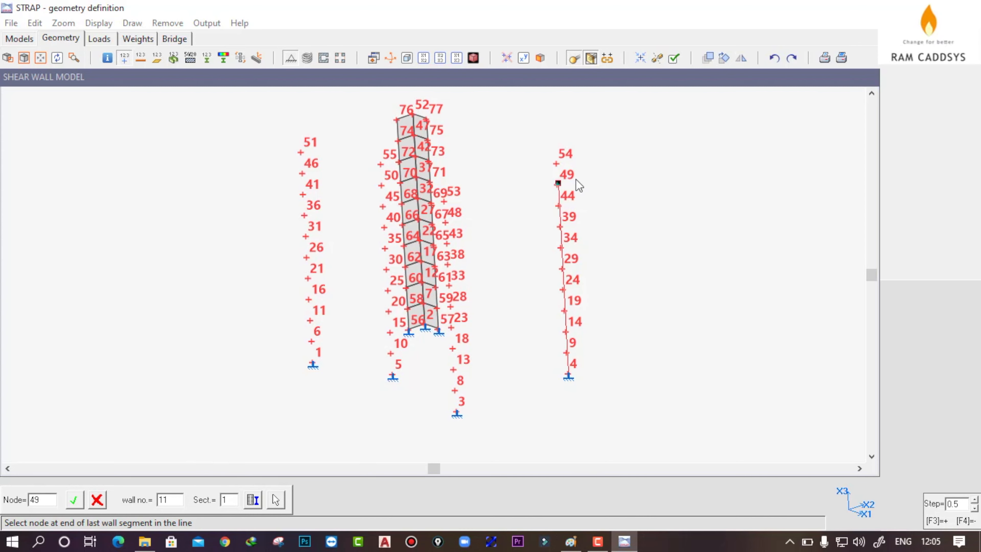
click(558, 162)
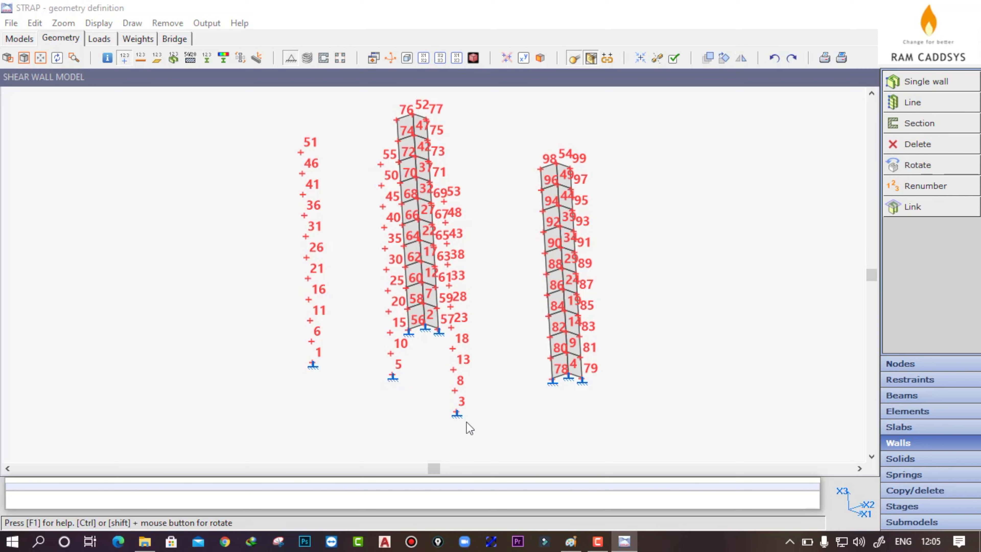
Check the shape of wall section 2 and create a line of walls with section 2 from node 1 to node 51
click(918, 124)
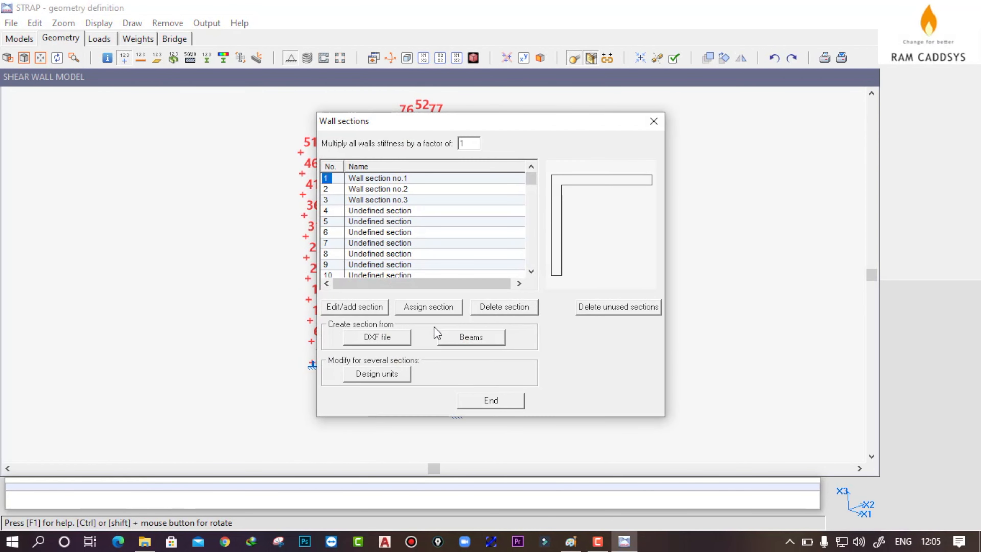
click(335, 189)
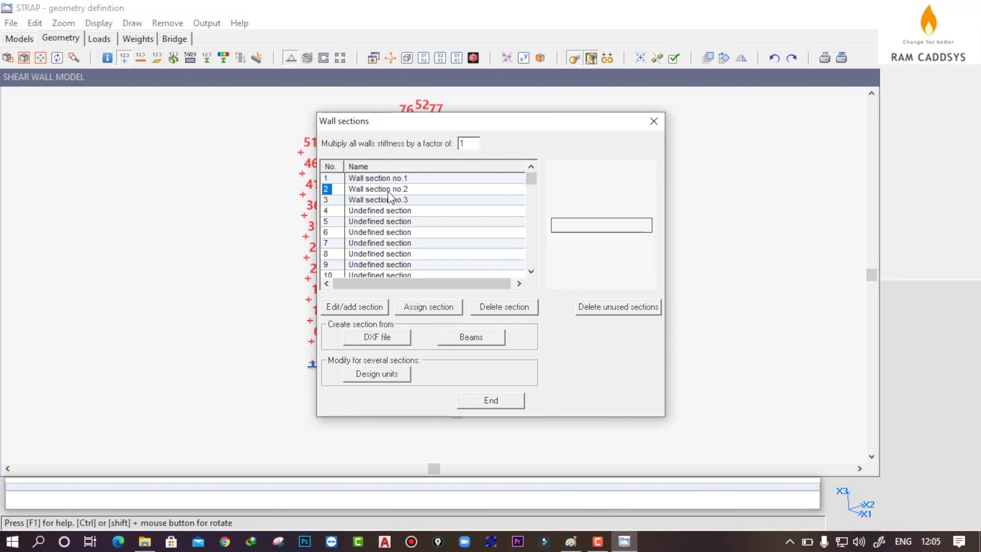
click(653, 121)
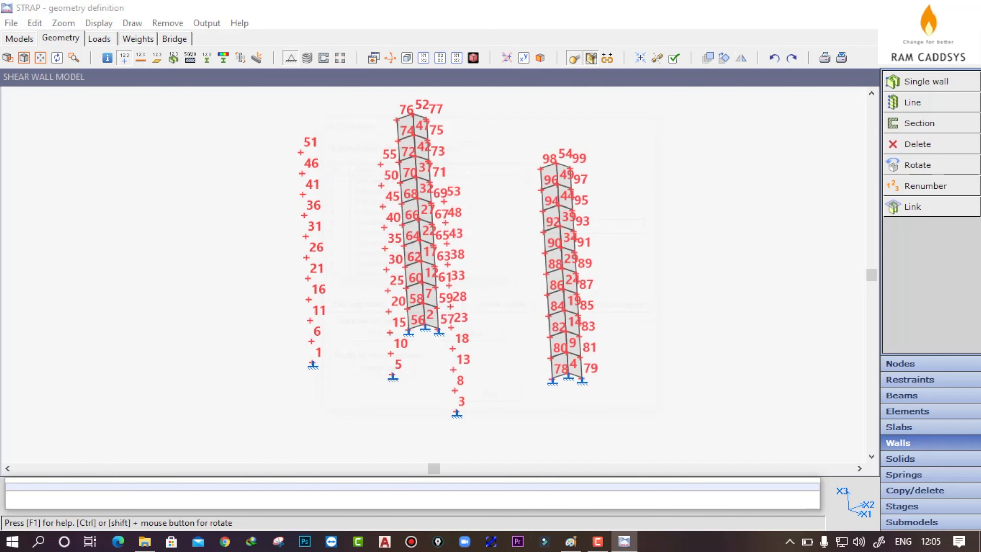
click(935, 101)
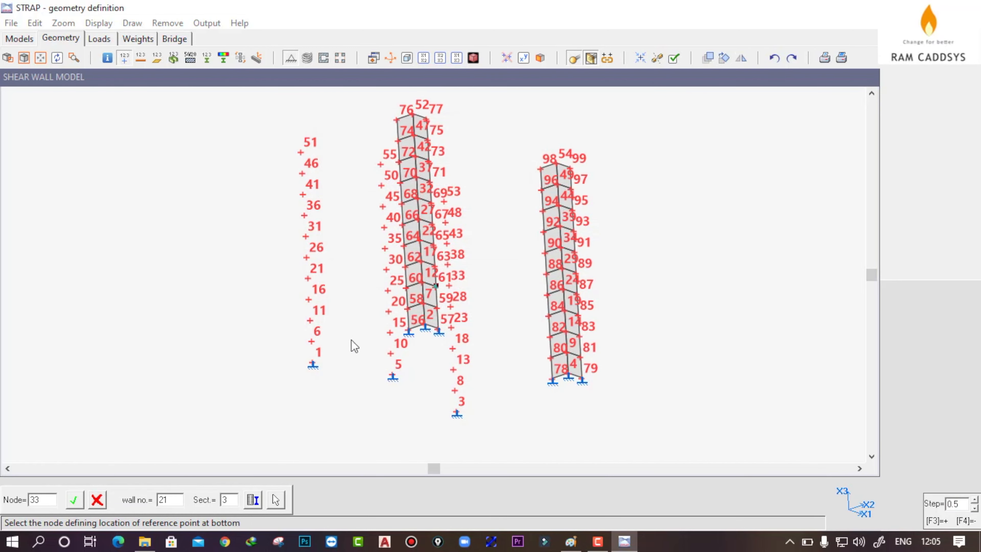
drag(236, 499, 197, 503)
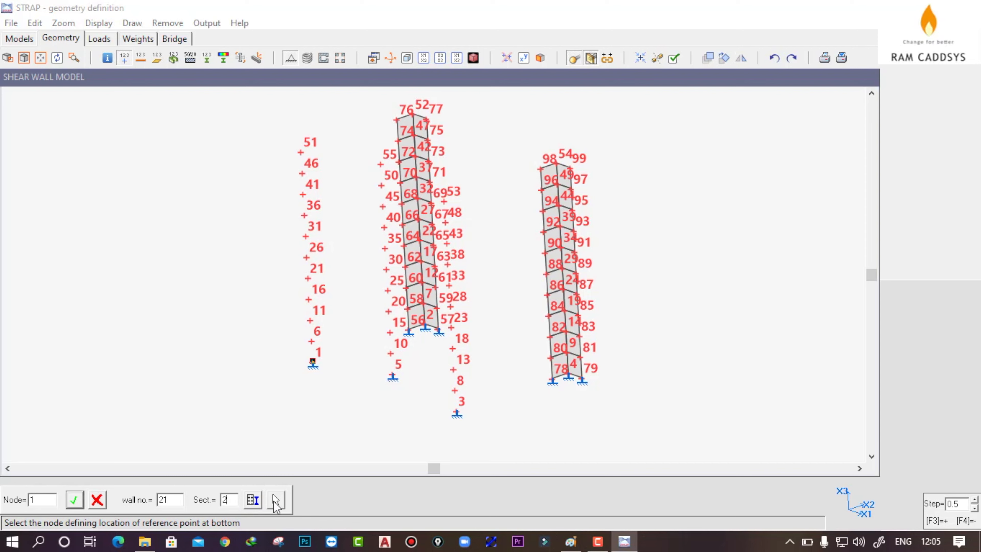
click(276, 502)
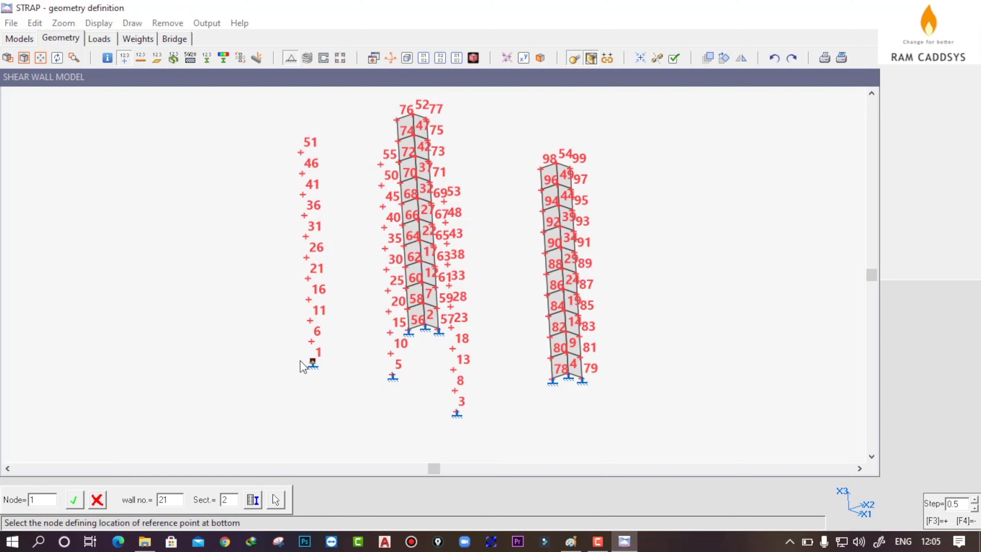
click(313, 362)
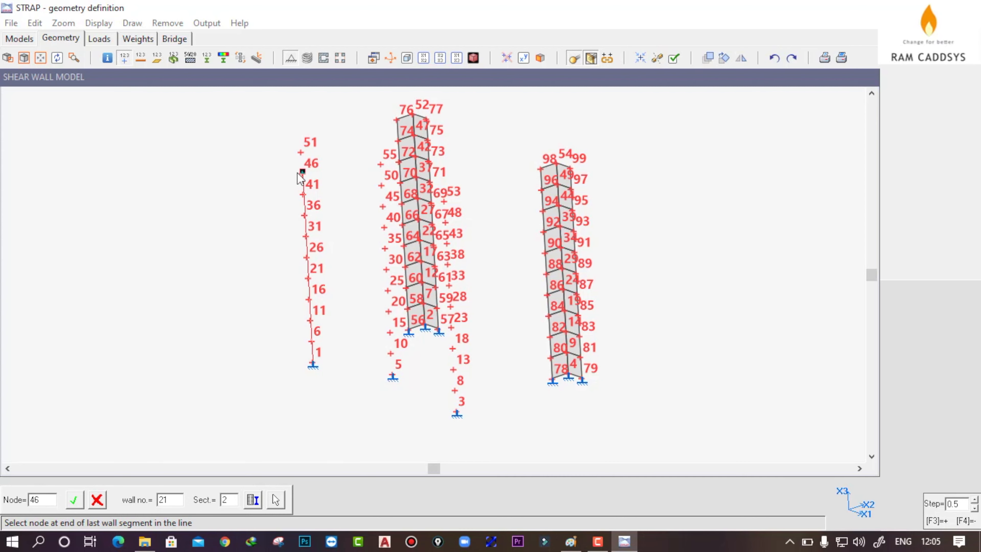
click(301, 152)
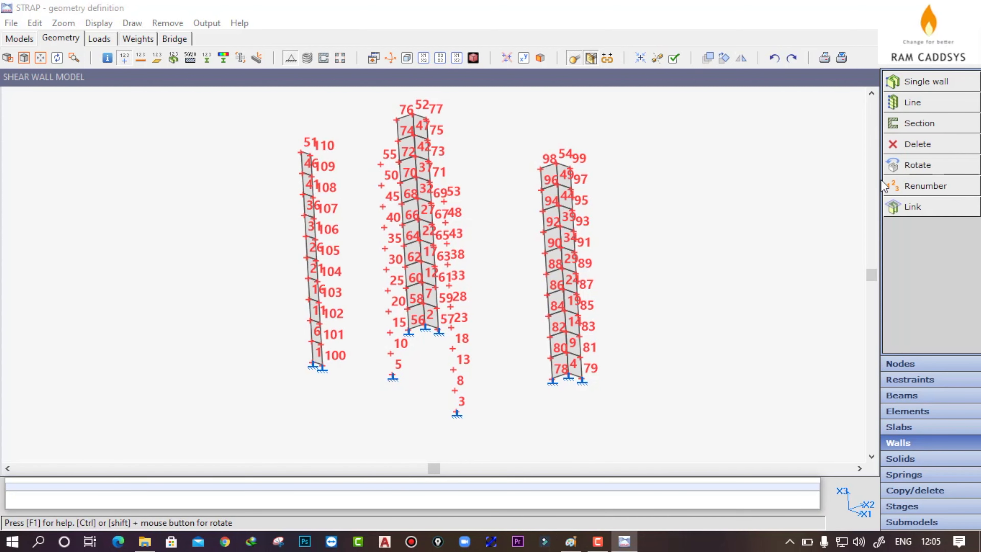
Create a line of walls with section 2 from base node 3 up to node 53
click(919, 105)
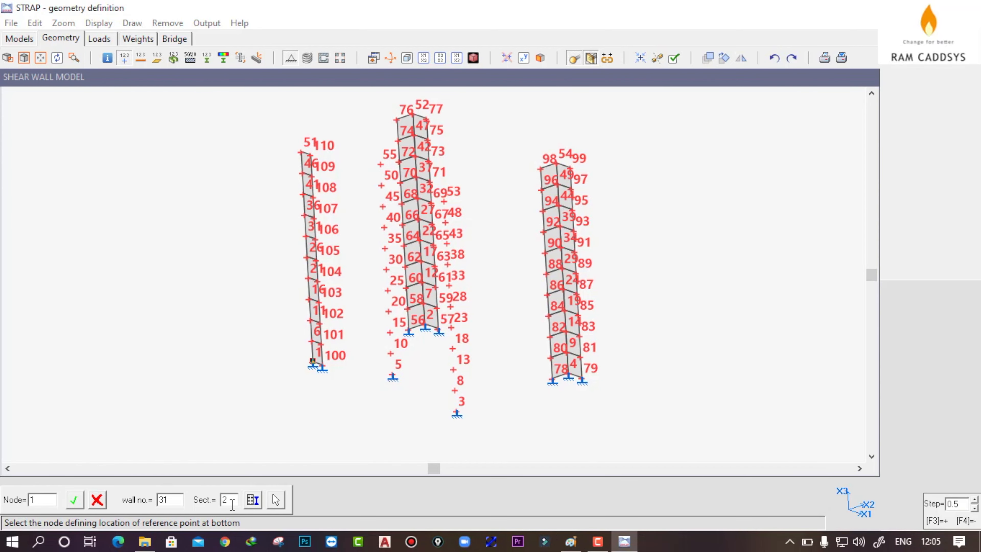
click(277, 500)
click(461, 413)
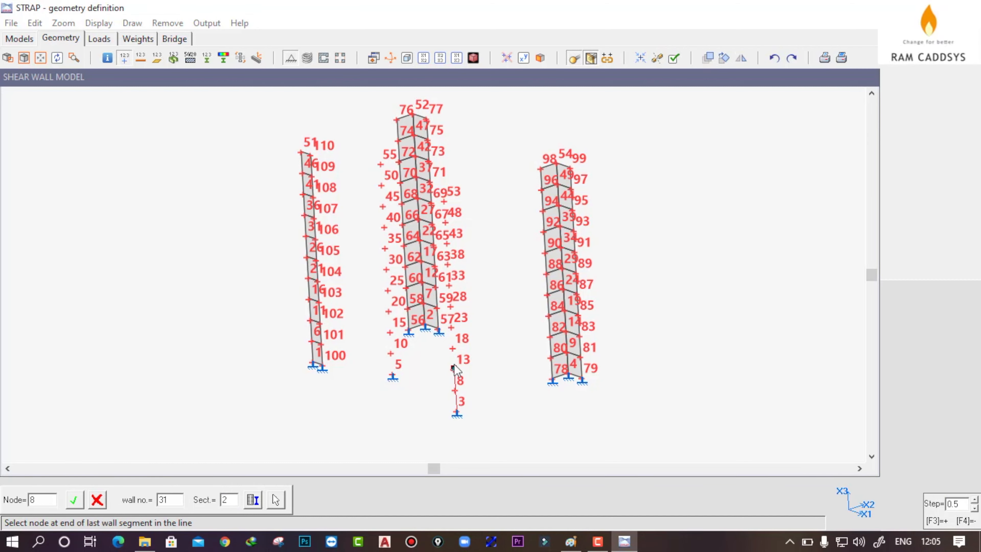
click(445, 201)
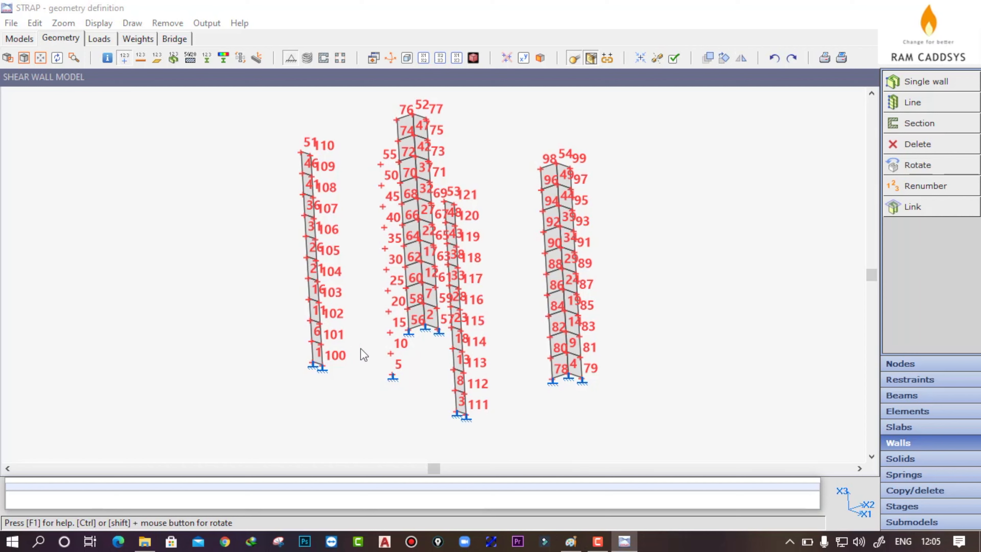
Create a line of walls with section 3 from base node 5 up to node 55
click(390, 58)
drag(409, 436, 573, 436)
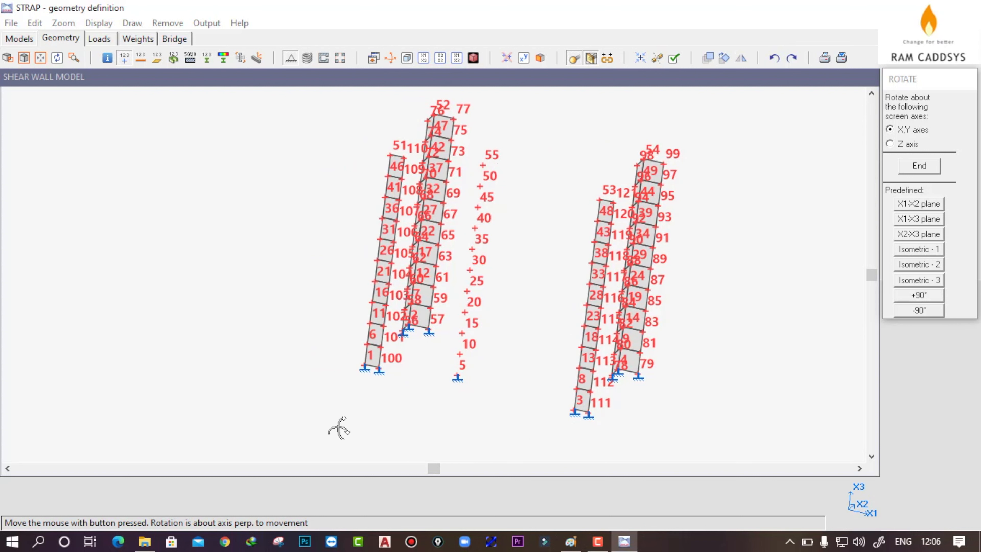
click(923, 166)
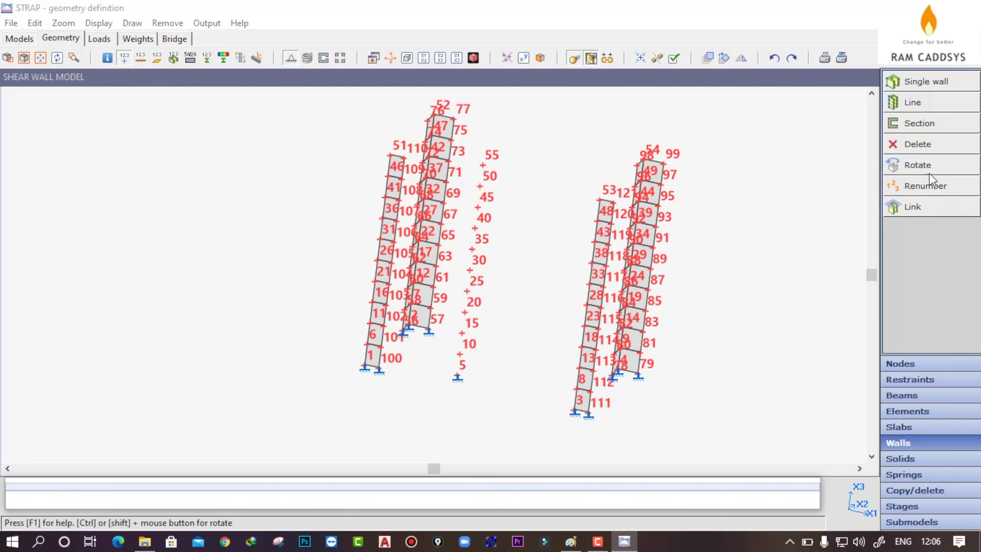
click(922, 104)
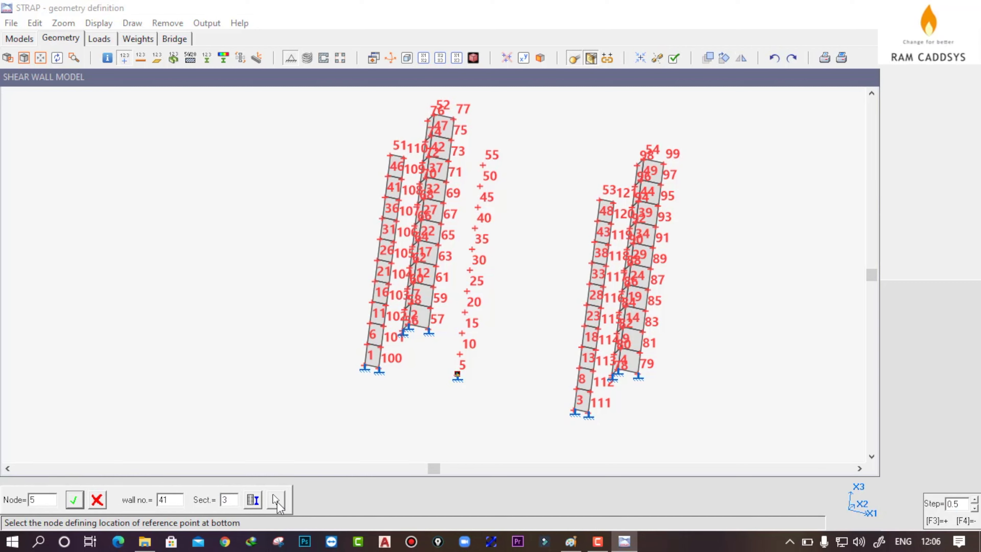
click(278, 502)
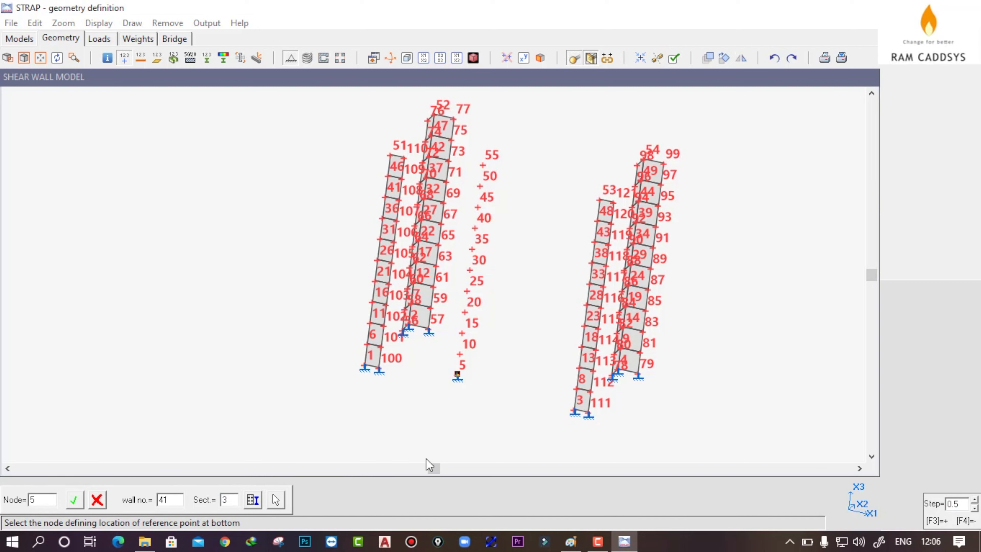
click(456, 374)
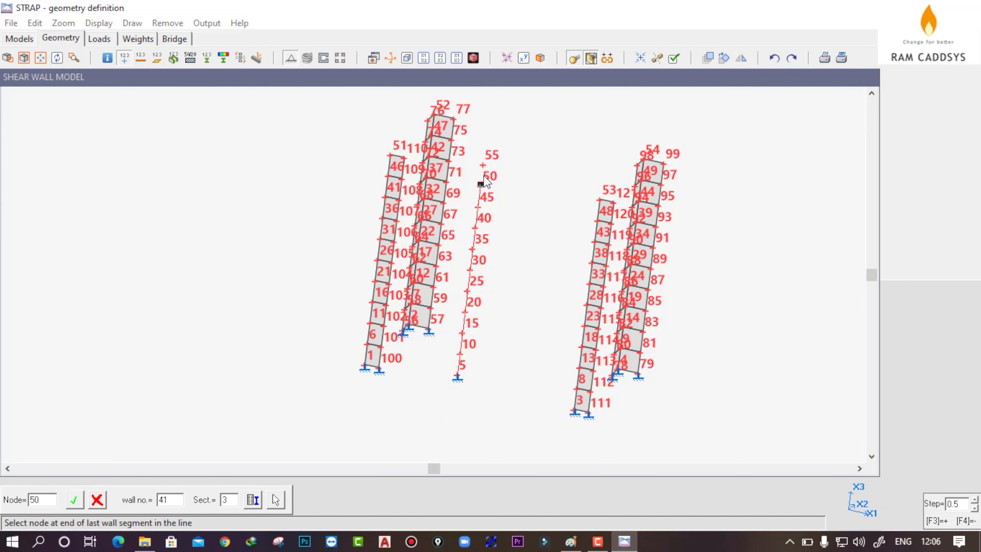
click(483, 165)
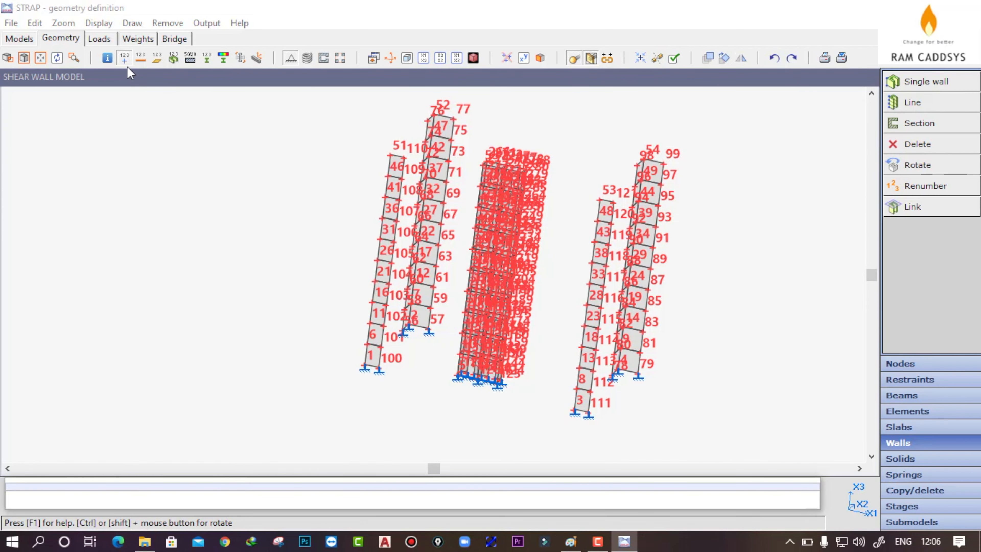
Turn off the node number display and show the model in the X1-X2 plane
click(124, 60)
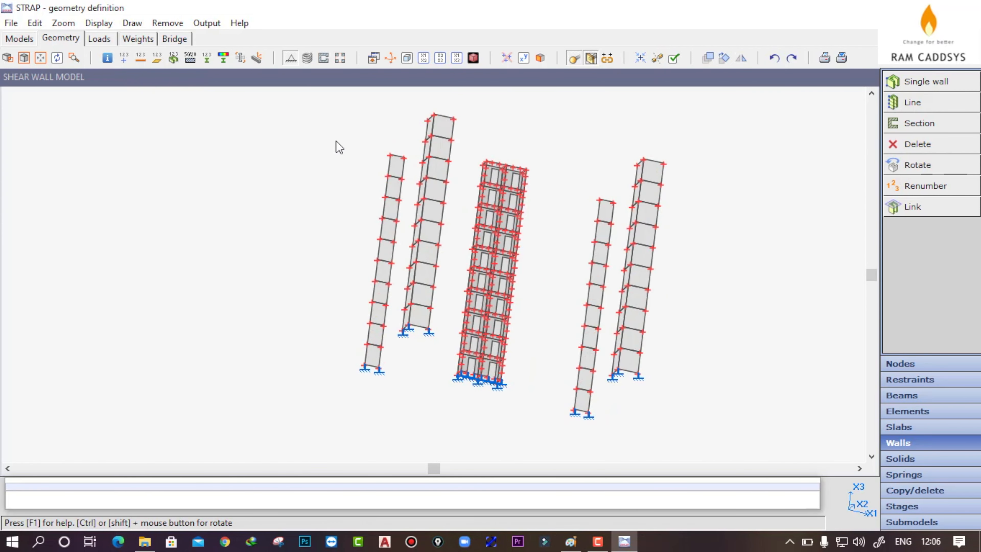
ctrl+drag(495, 127, 512, 210)
middle_drag(547, 230, 434, 264)
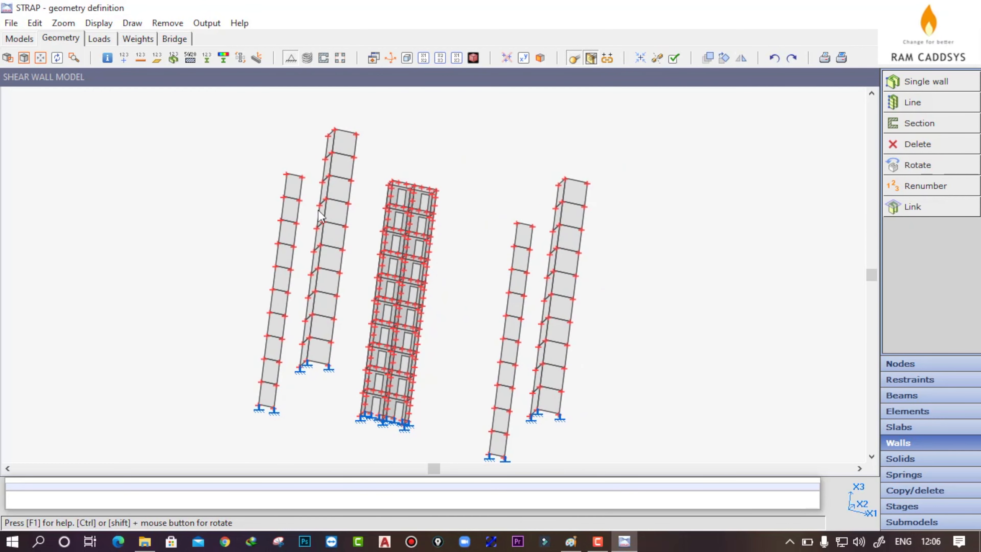
click(424, 58)
scroll(364, 400, up, 3)
middle_drag(363, 400, 425, 352)
scroll(425, 351, up, 1)
scroll(425, 352, down, 2)
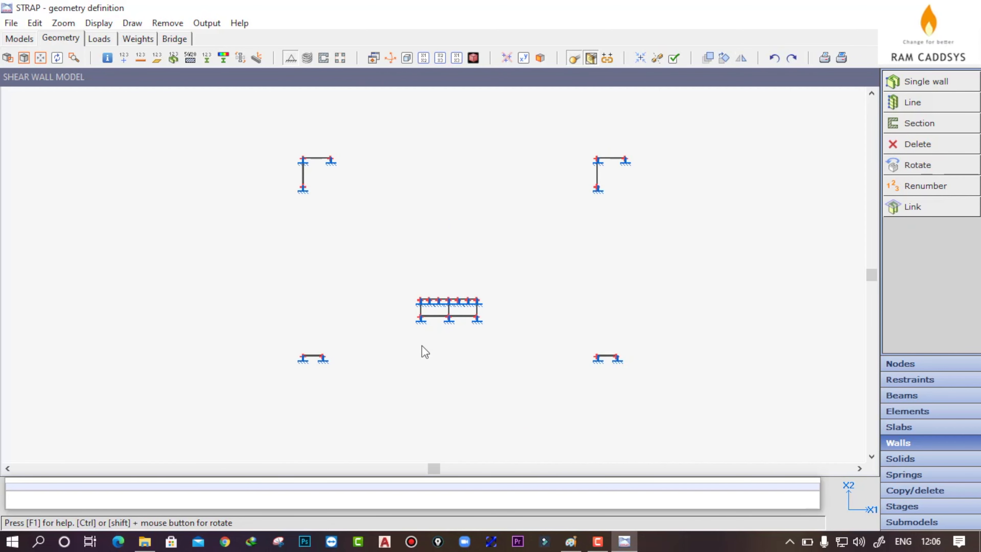
scroll(425, 352, down, 1)
middle_drag(495, 355, 484, 335)
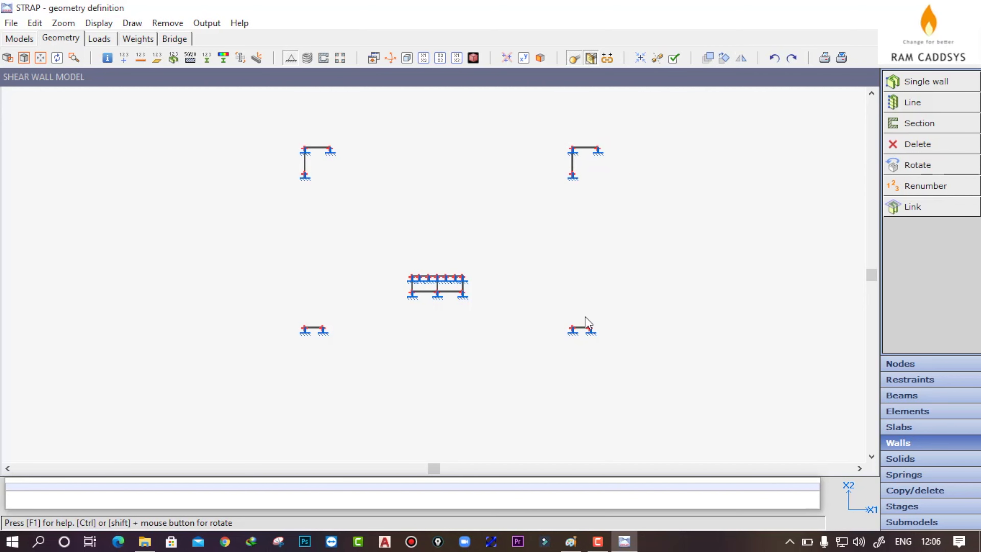
Select the upper-right L-shaped corner walls by window and flip them about the wall Y axis
click(925, 167)
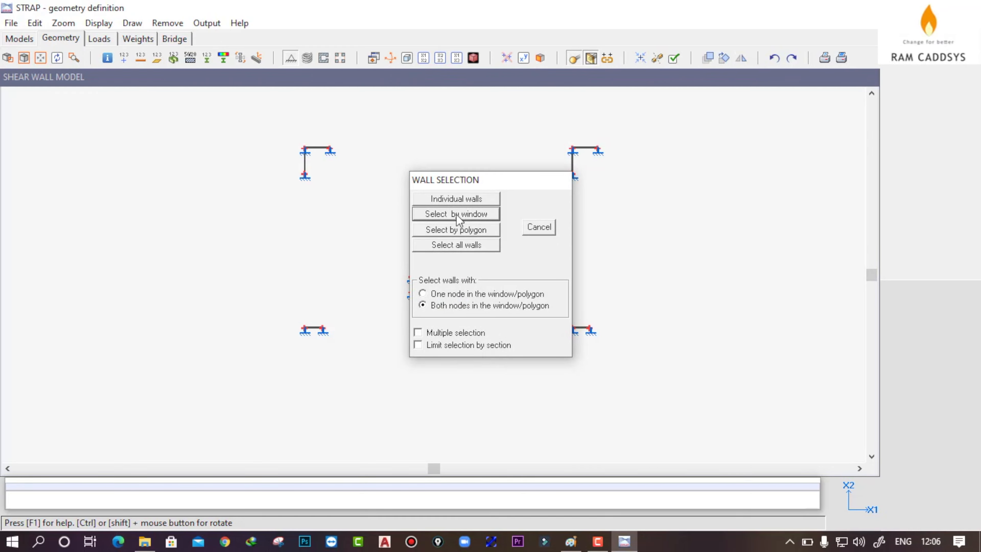
click(459, 215)
click(533, 114)
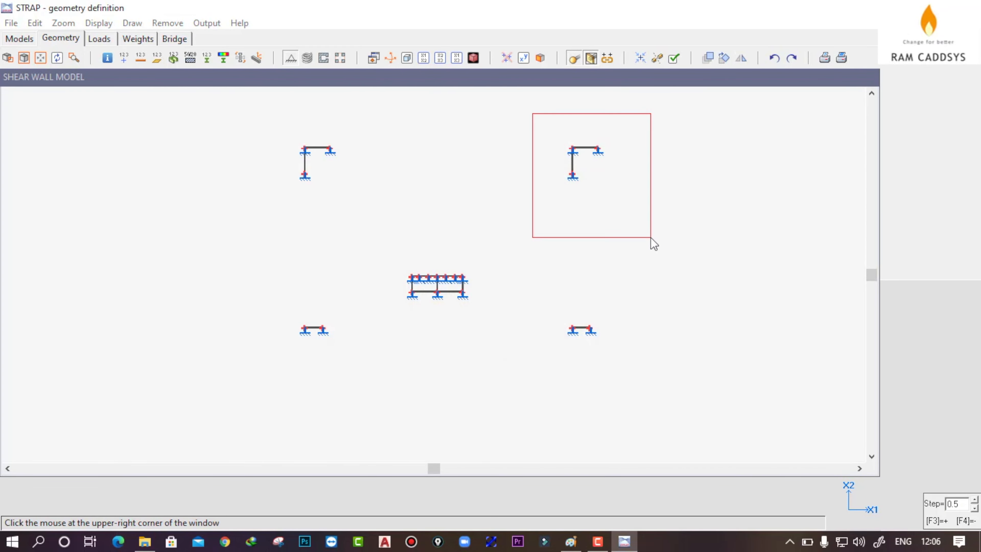
click(651, 244)
drag(480, 163, 266, 133)
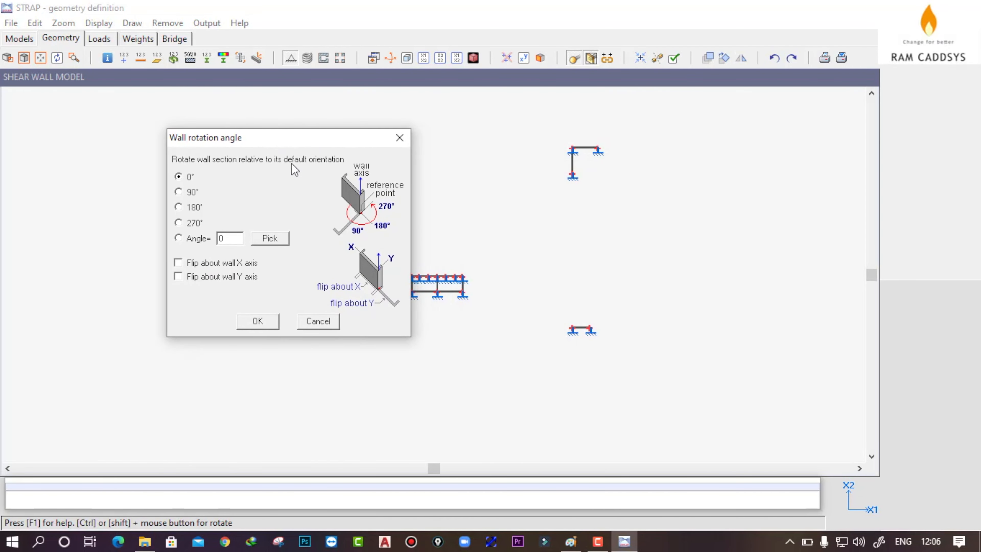
click(185, 278)
click(258, 321)
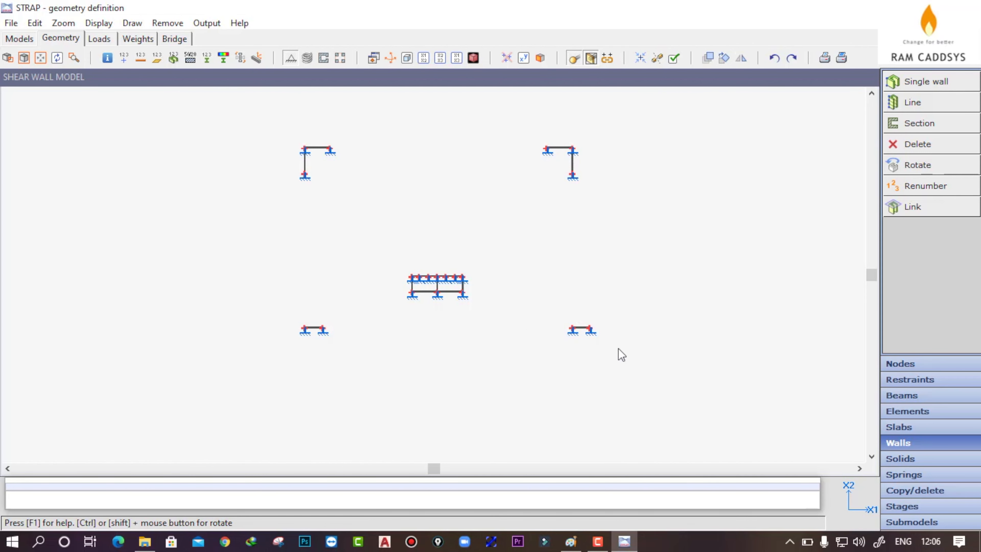
Select the lower-right straight walls by window and reorient them so they extend toward the inside of the plan
click(921, 169)
click(449, 213)
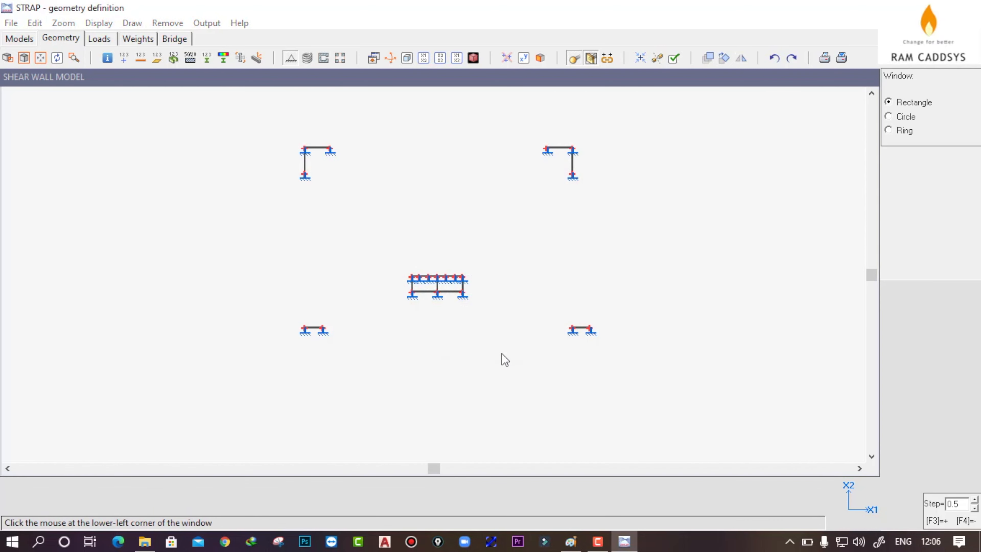
click(551, 304)
click(642, 388)
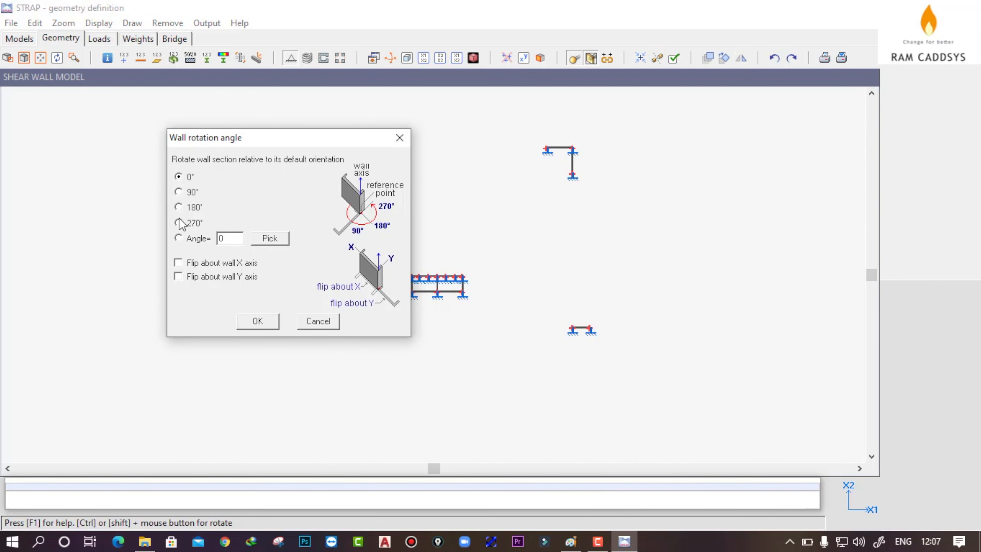
click(262, 321)
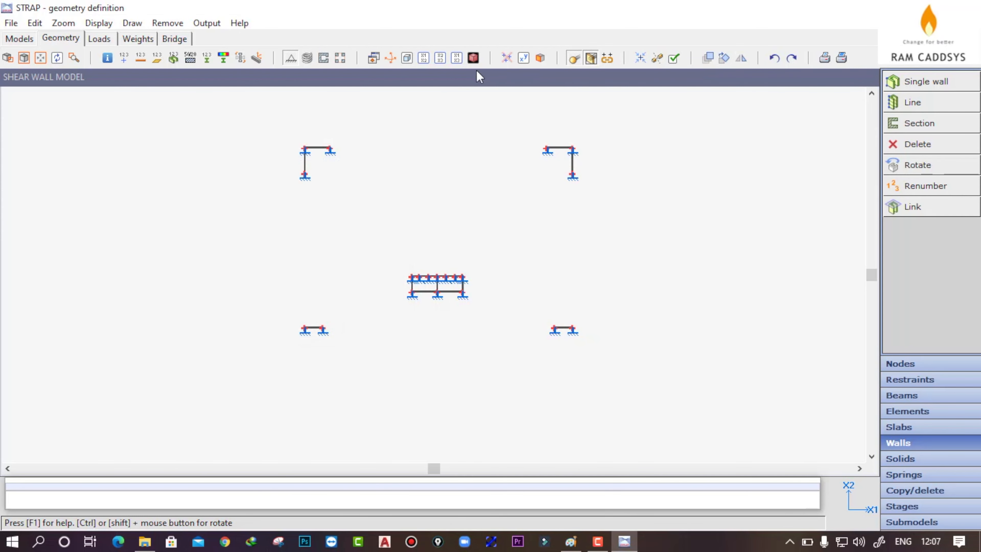
Limit the display to the X1-X2 plane through a node at the first level above the base
click(407, 59)
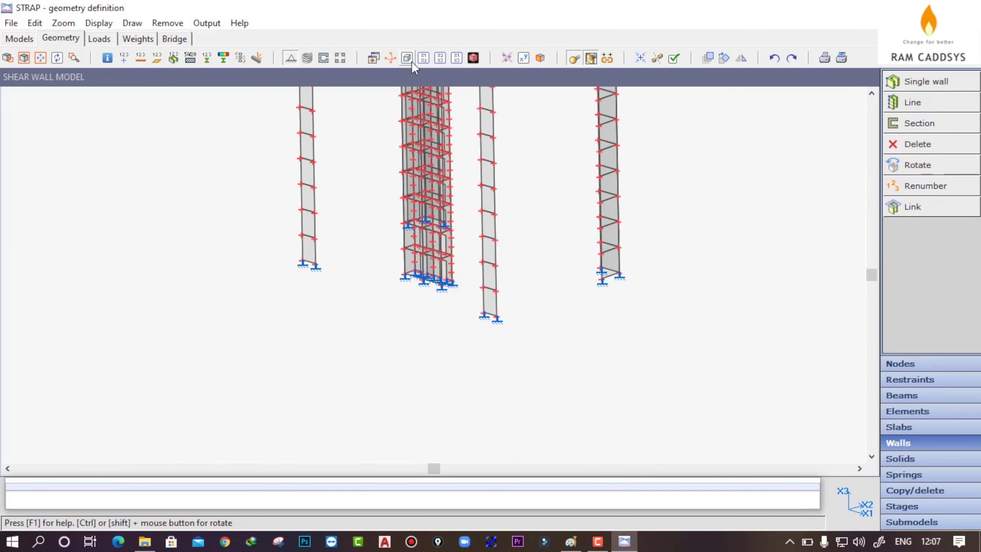
middle_drag(472, 243, 489, 365)
scroll(470, 334, down, 1)
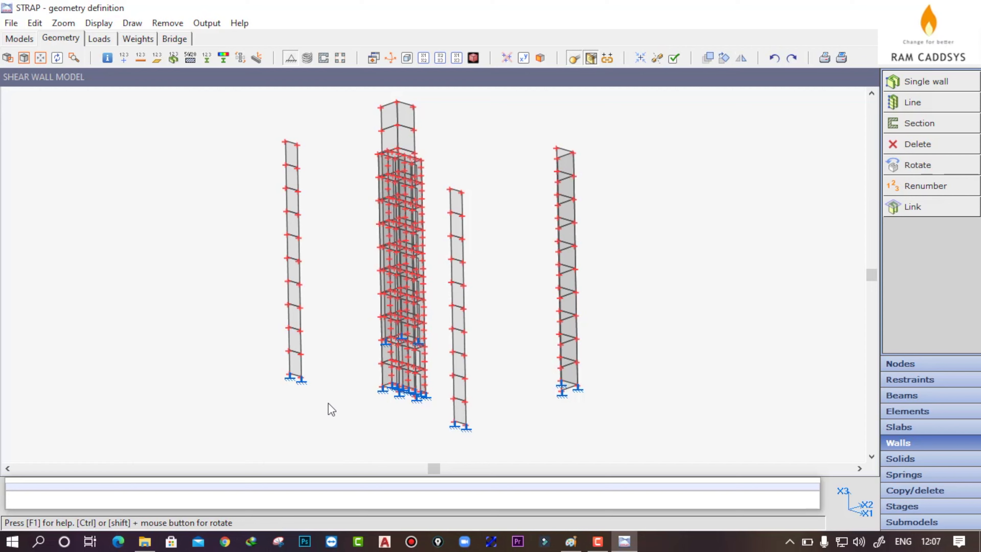
scroll(294, 369, up, 1)
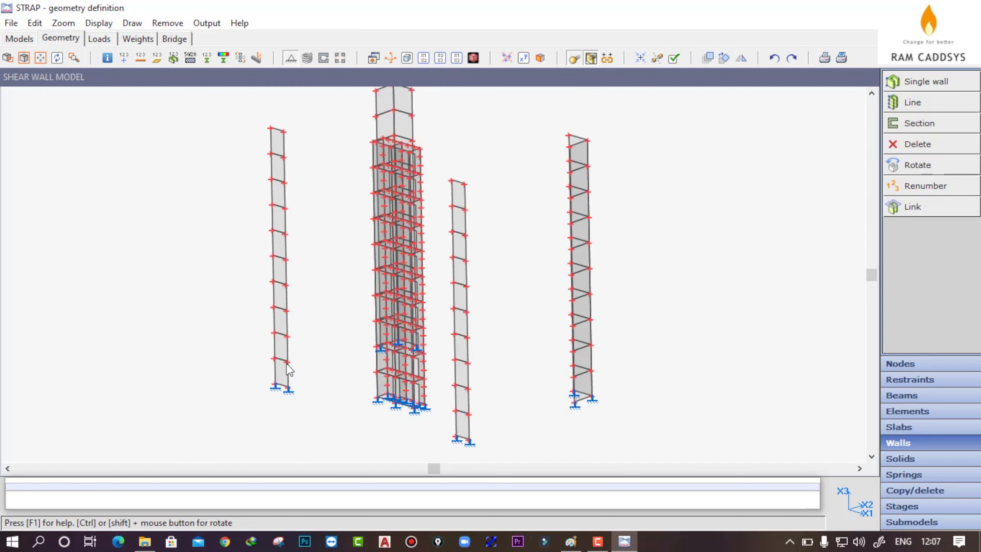
click(171, 23)
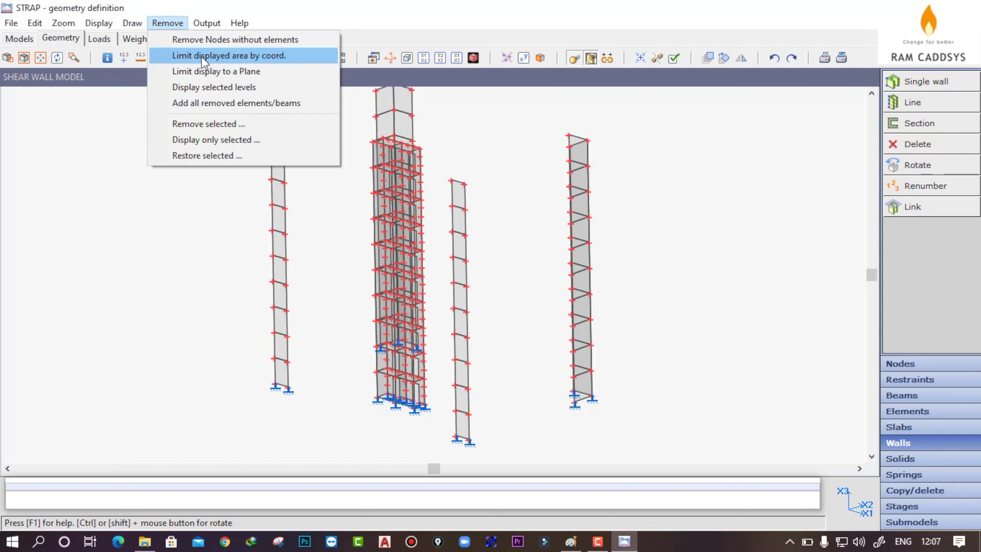
click(246, 72)
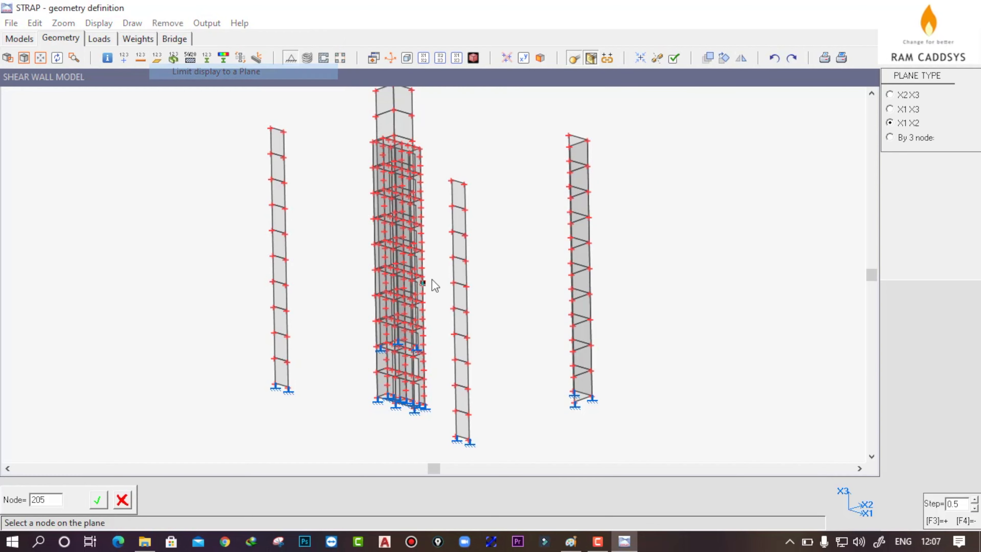
click(290, 368)
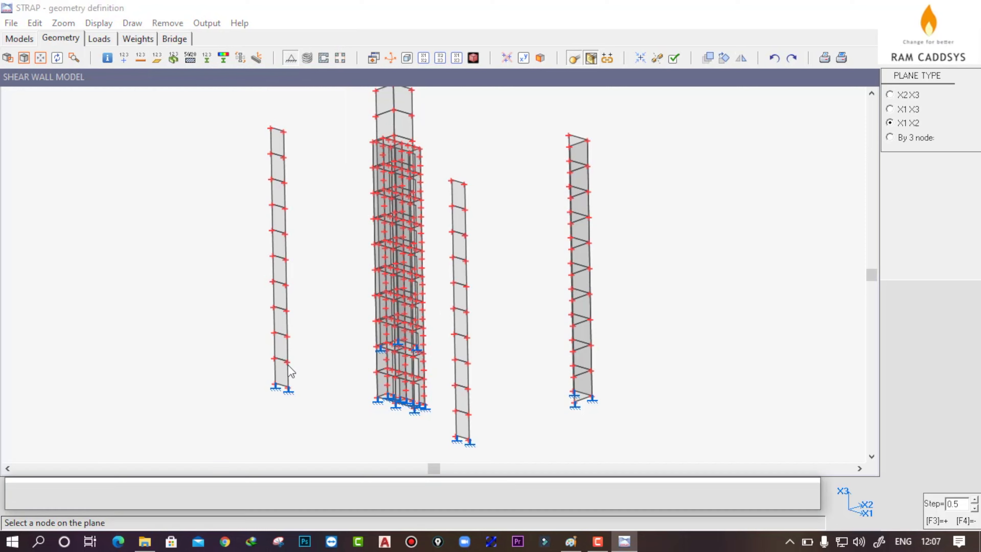
scroll(459, 375, up, 1)
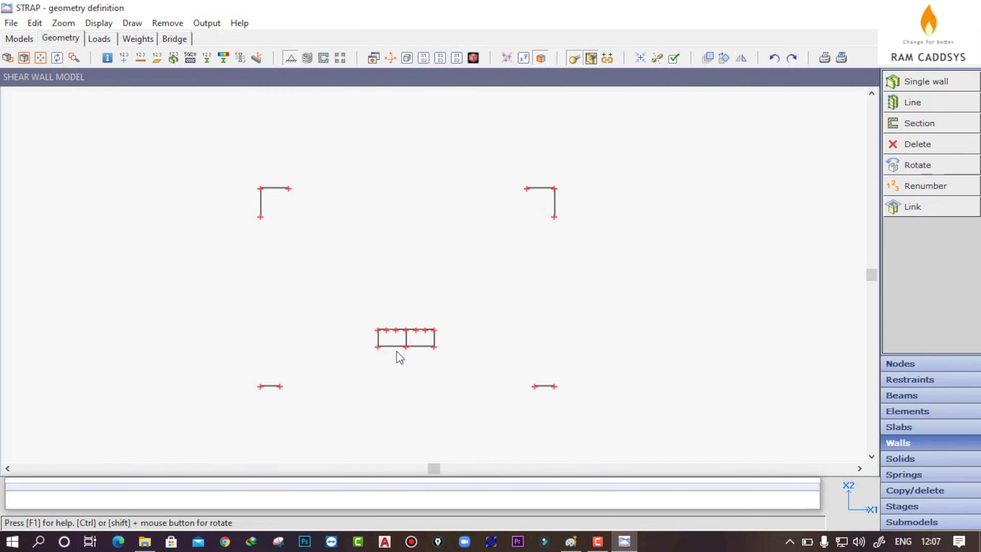
middle_drag(398, 385, 443, 381)
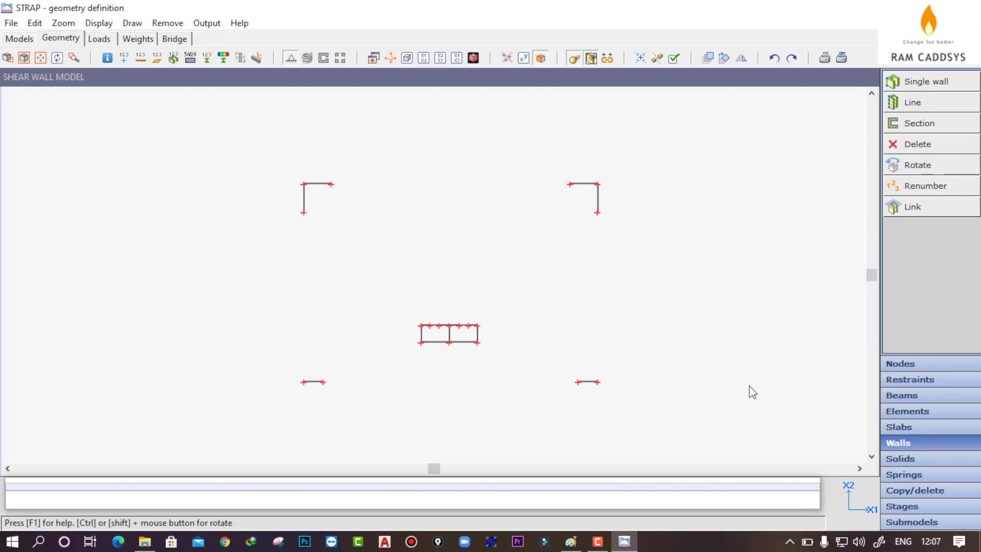
Start a rectangular elements mesh with generated nodes and define its outer contour through the four outer corner nodes of the plan
click(905, 411)
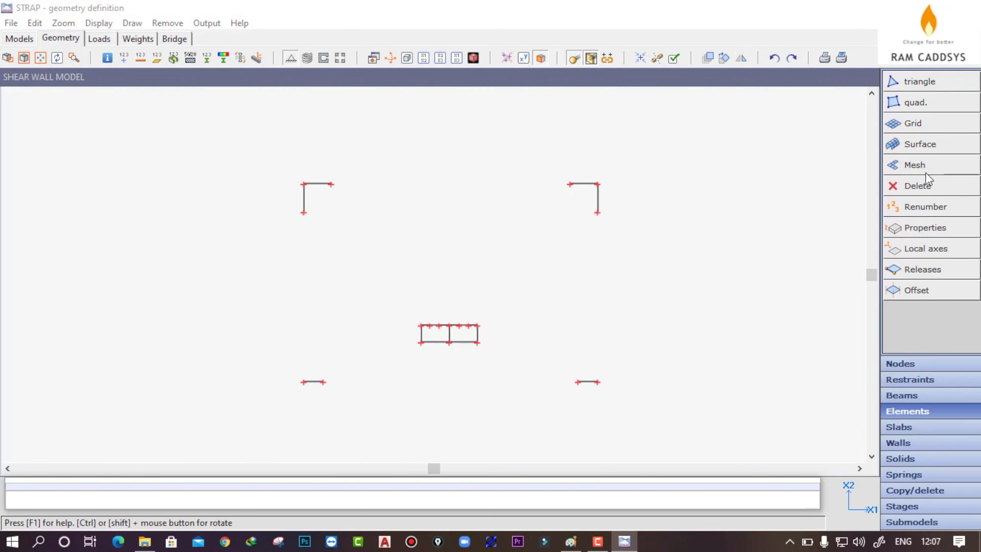
click(929, 163)
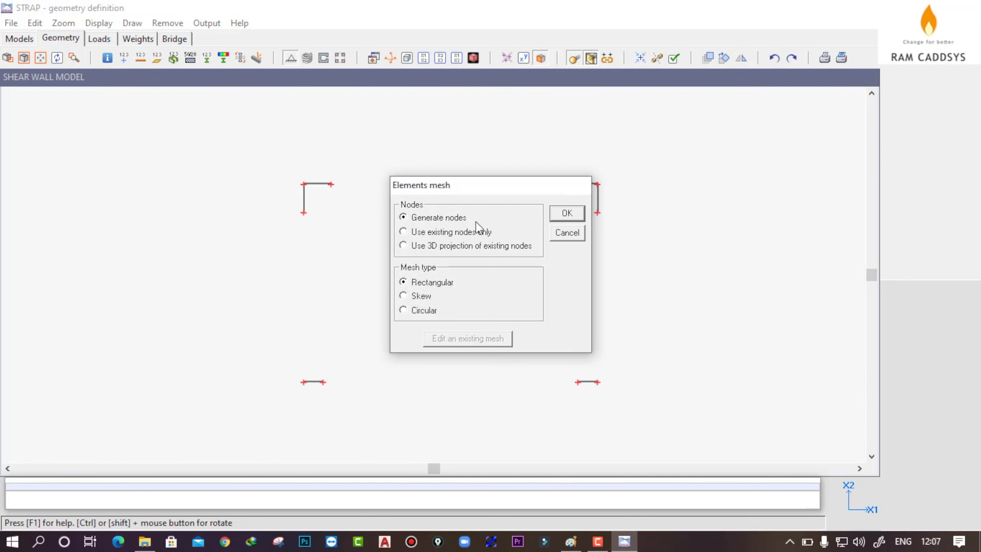
click(565, 213)
click(305, 382)
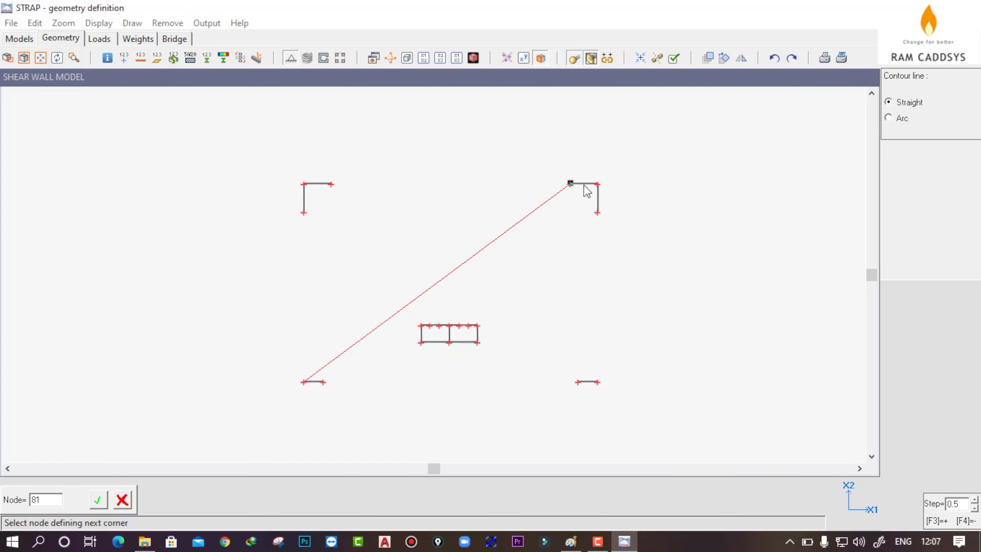
click(304, 184)
click(598, 186)
click(598, 381)
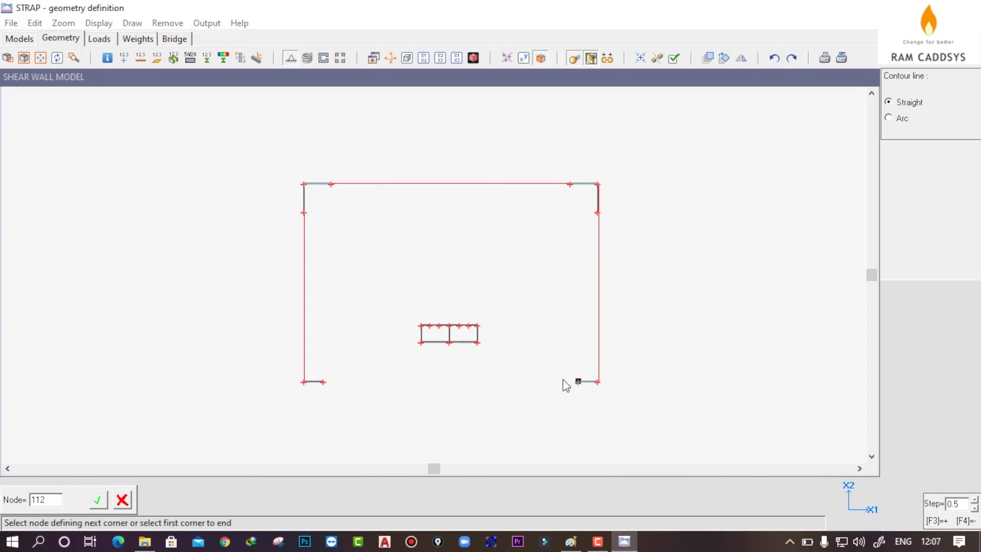
click(304, 383)
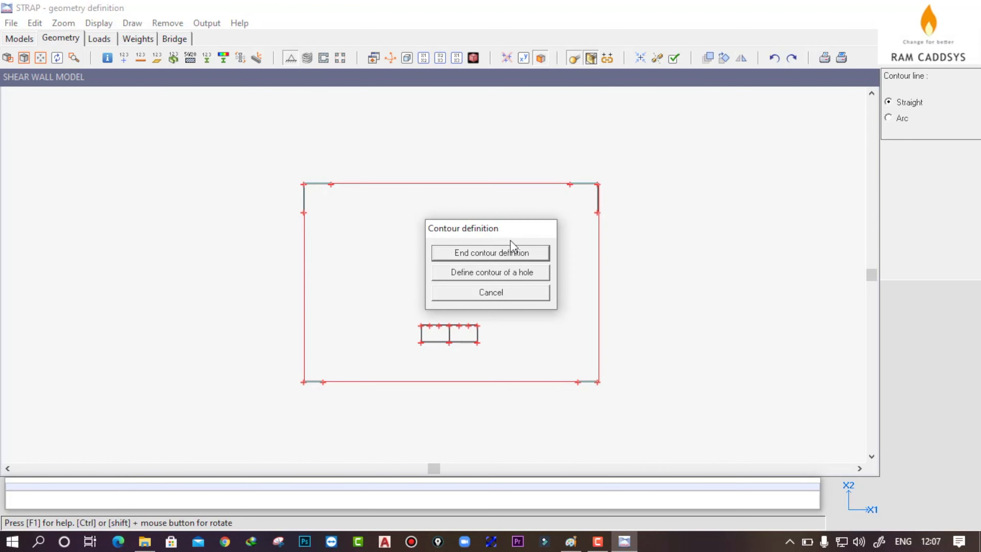
Define a hole in the mesh contour along the outer corner nodes of the central core
click(514, 273)
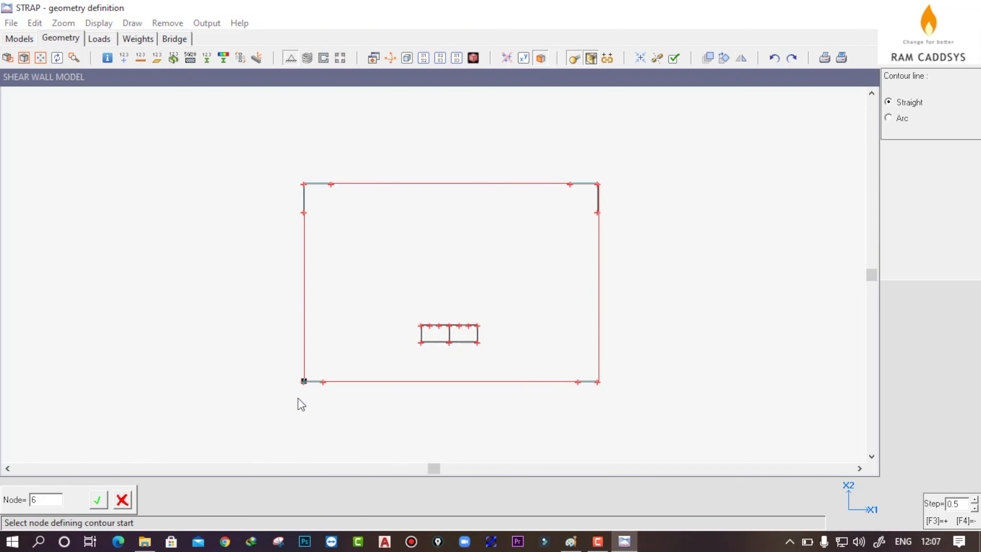
scroll(434, 341, up, 1)
scroll(429, 346, up, 2)
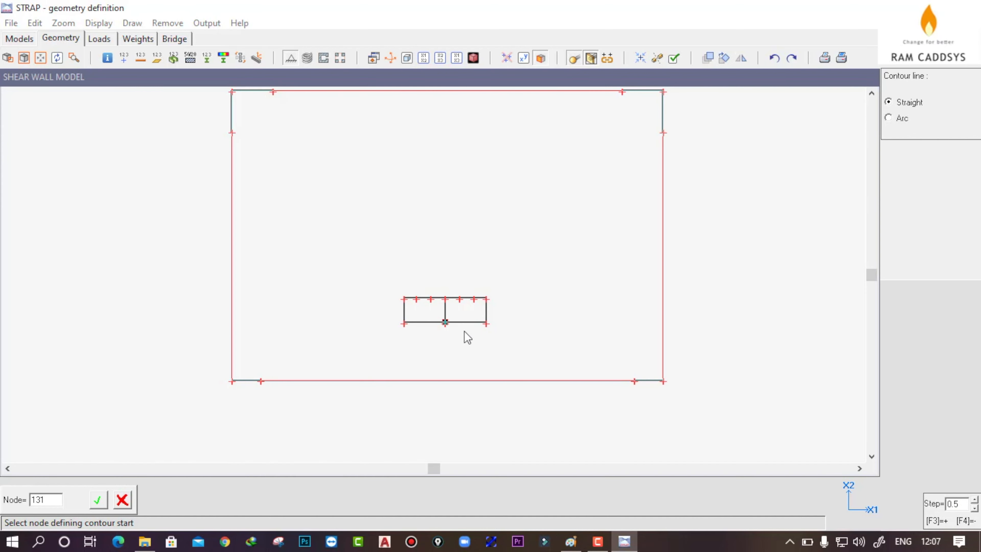
click(405, 303)
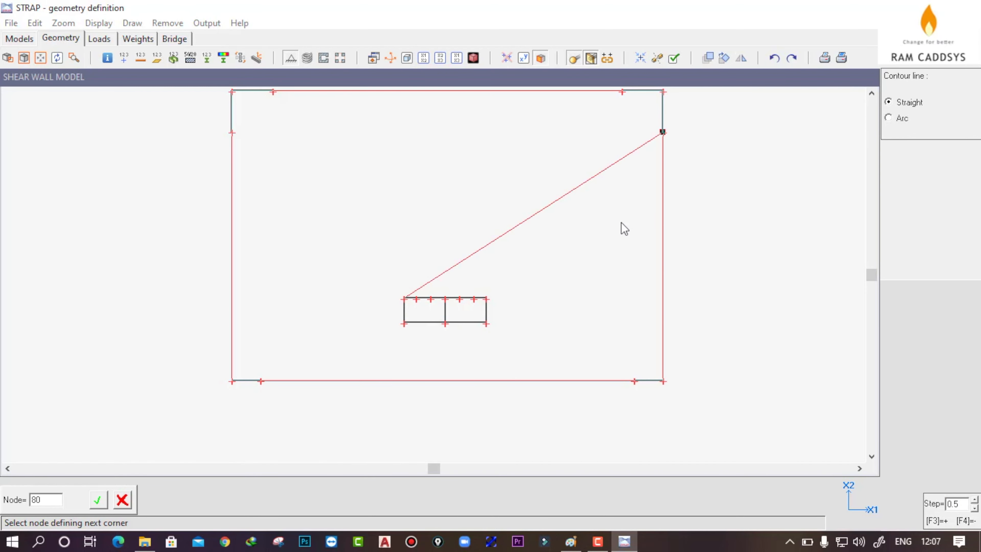
click(487, 322)
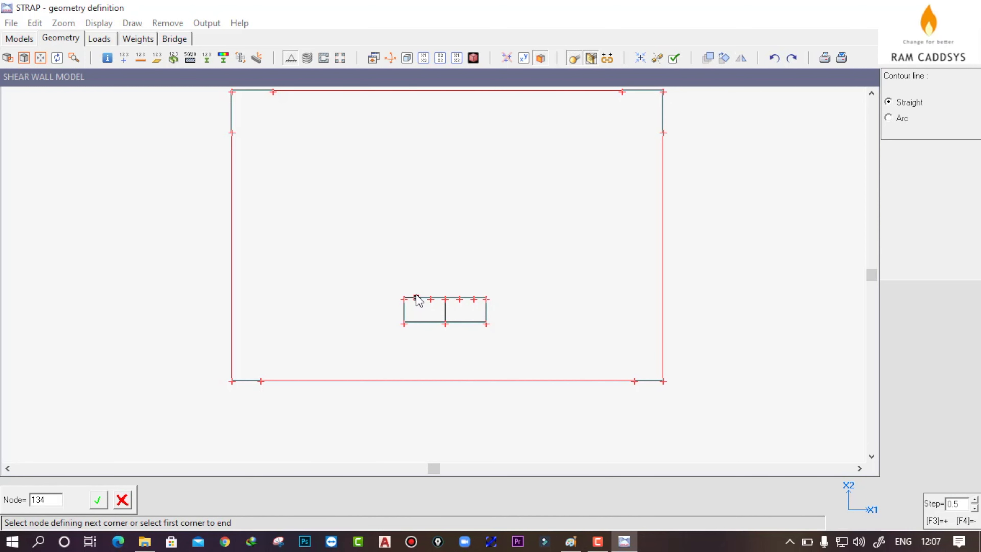
click(405, 298)
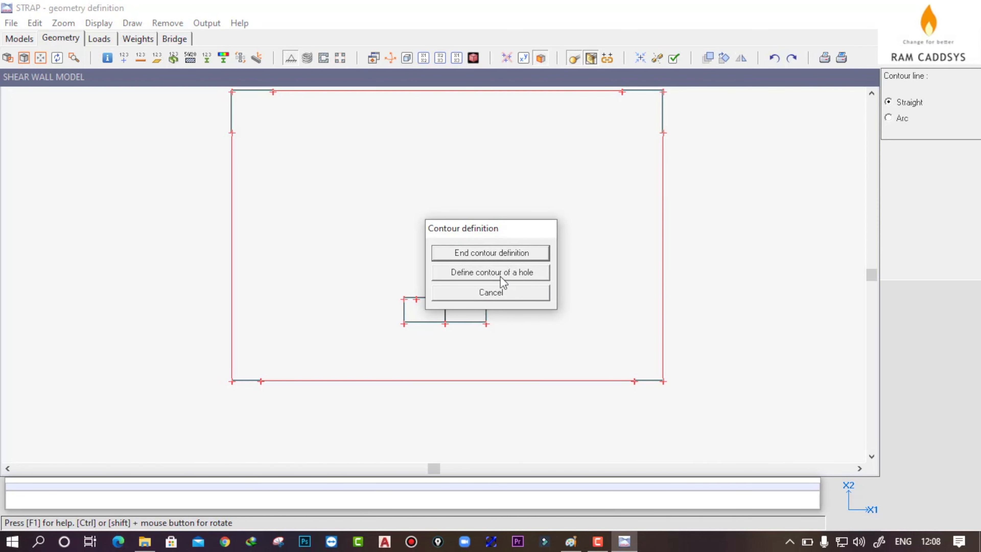
End the contour definition and generate the slab mesh with grid steps of 1.5 in X and 1.5385 in Y and a 0.5 minimum element dimension
click(504, 255)
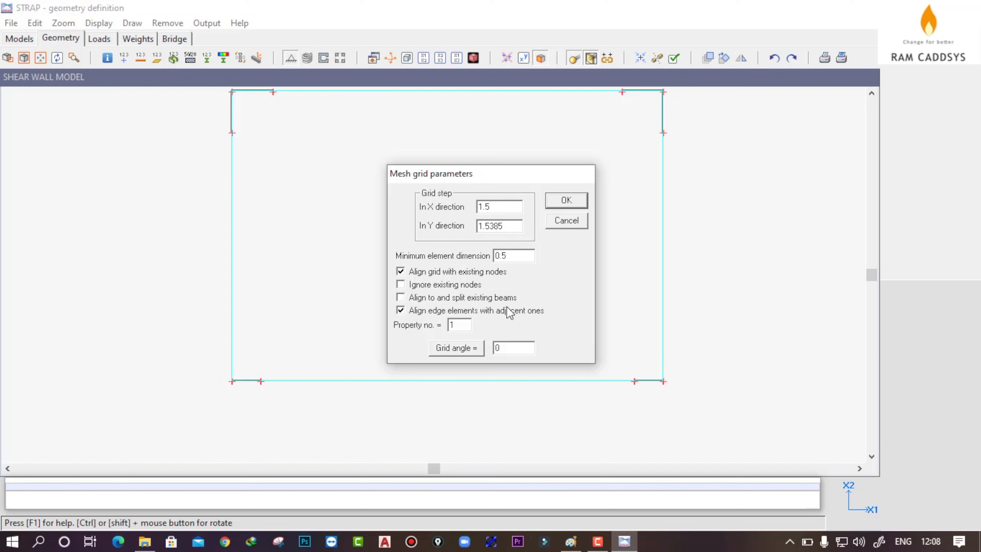
click(567, 201)
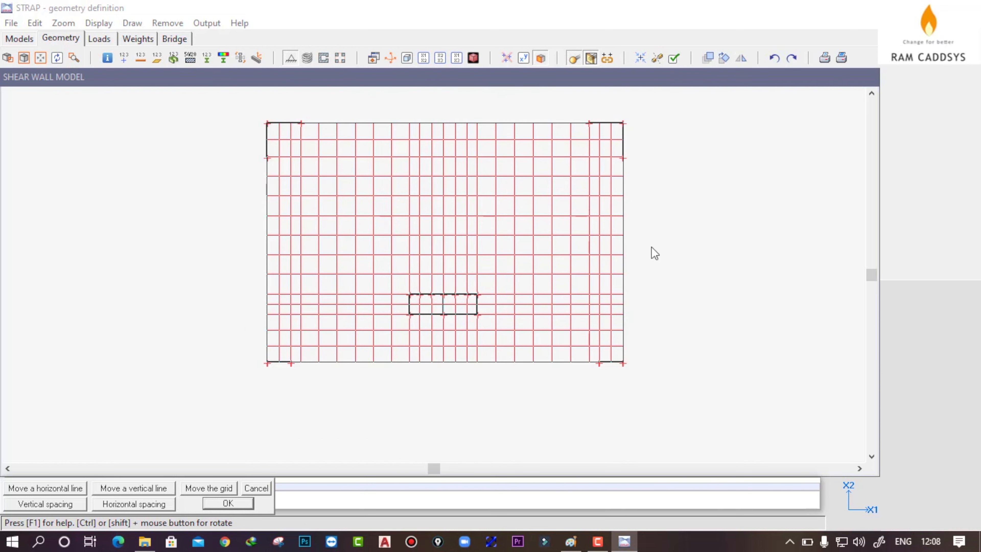
click(225, 504)
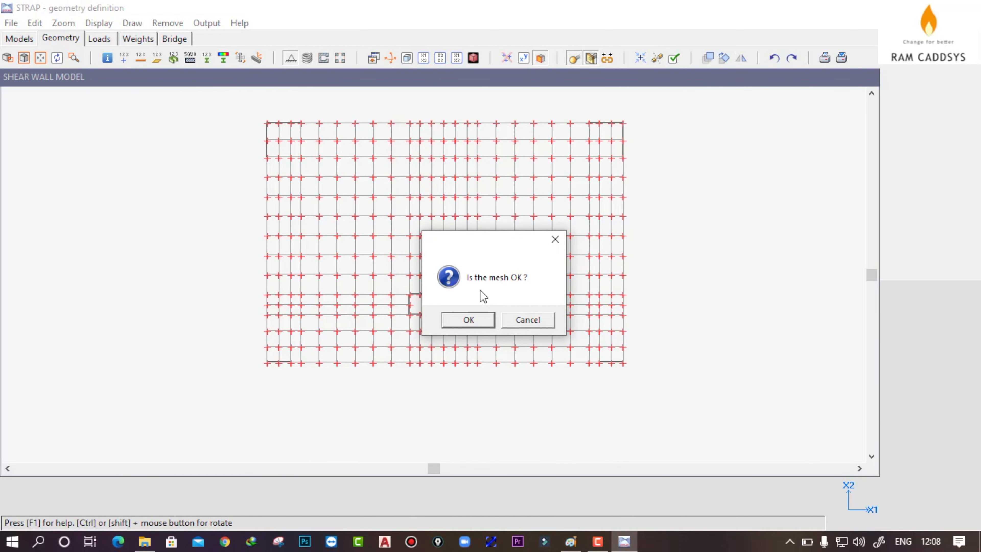
click(468, 320)
Inspect the meshed slab and its core opening in wireframe and in the solid rendered view
scroll(467, 297, up, 1)
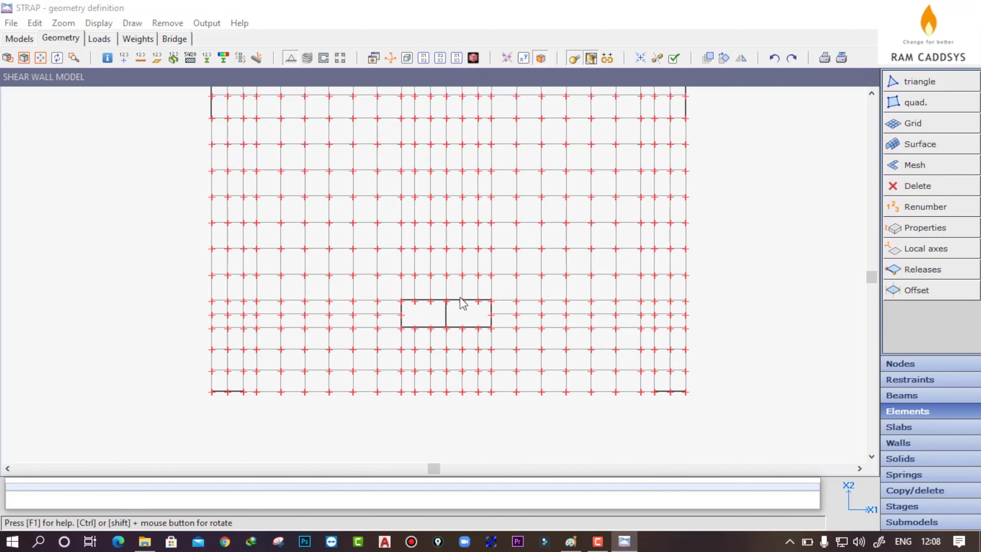
scroll(440, 309, up, 1)
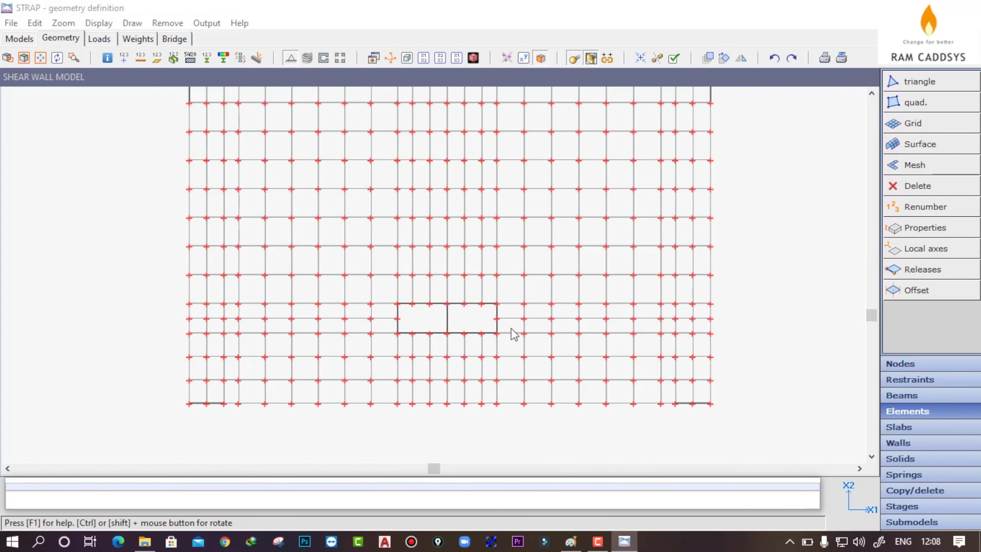
click(474, 58)
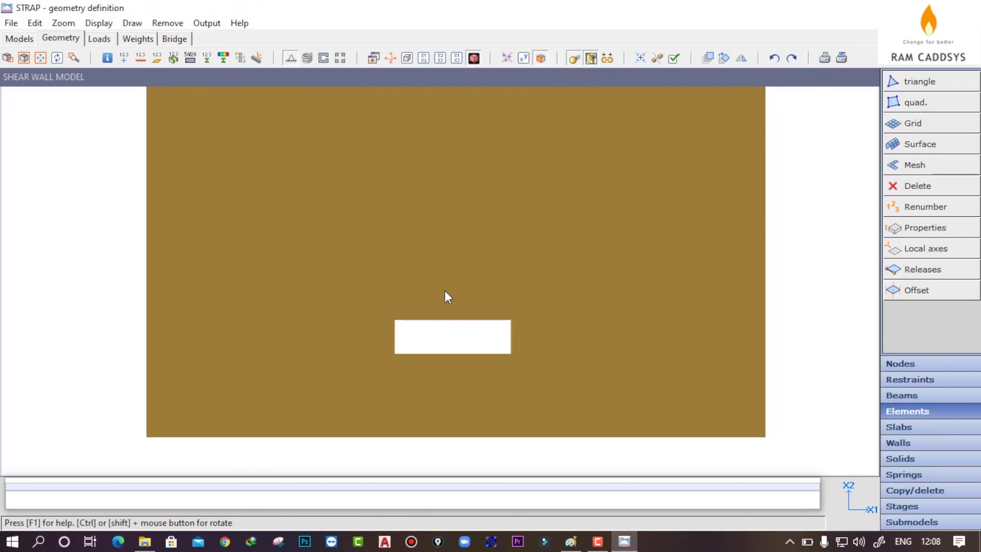
click(474, 59)
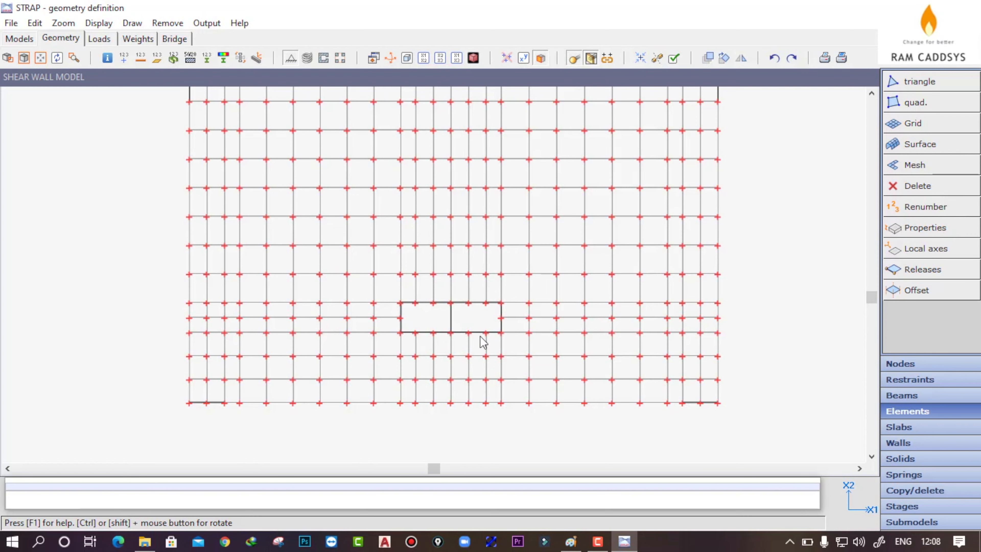
scroll(492, 361, down, 1)
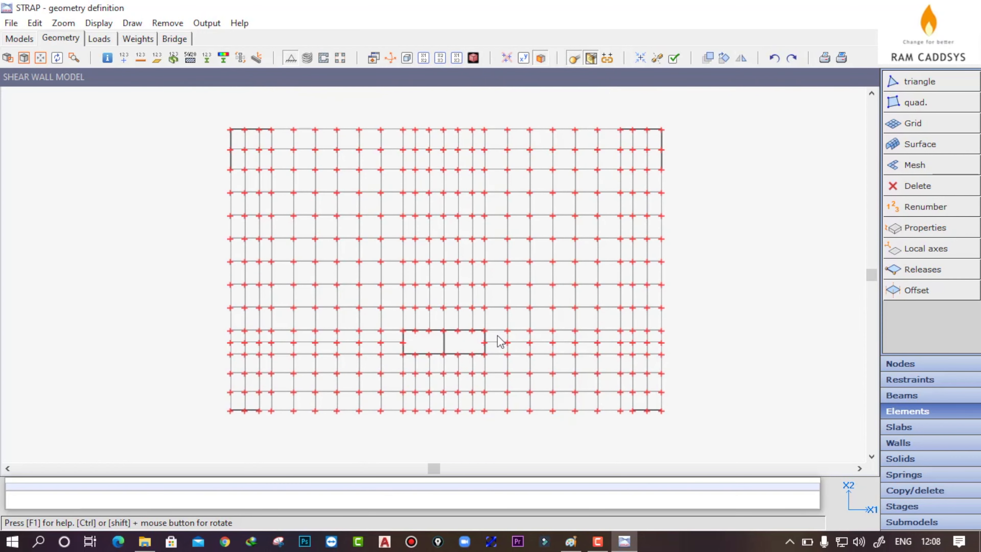
Start a translated copy of part of the model and select all nodes at the X3 level 3.00
click(908, 490)
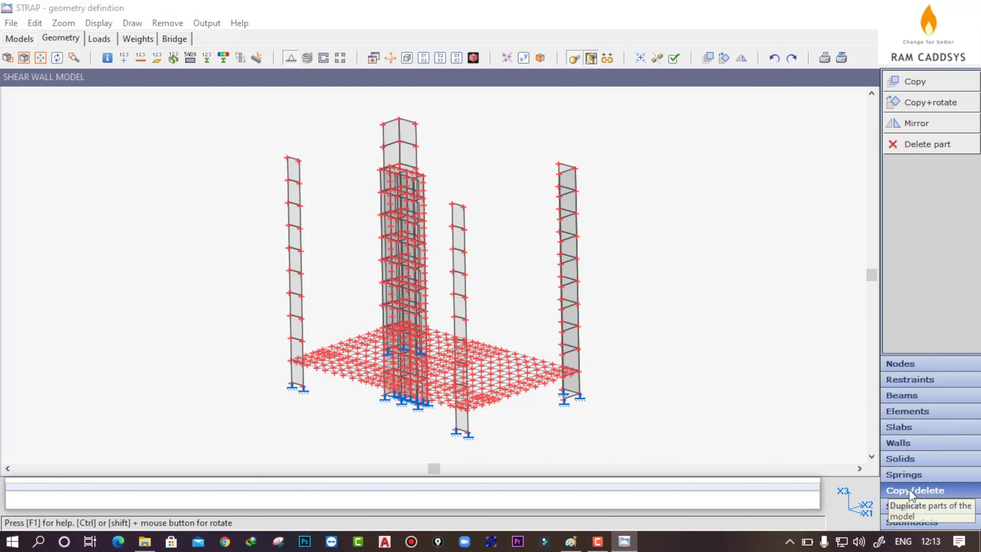
click(911, 81)
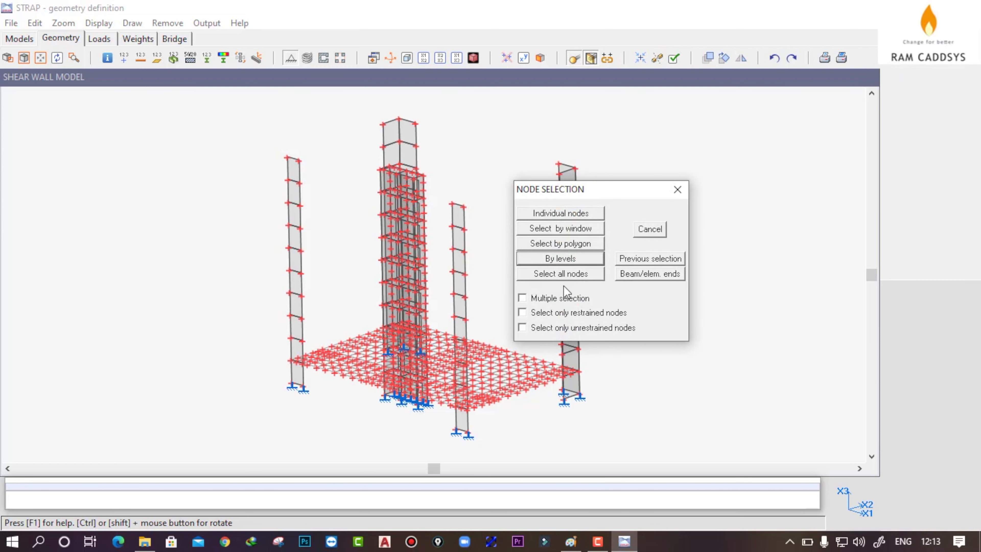
click(560, 259)
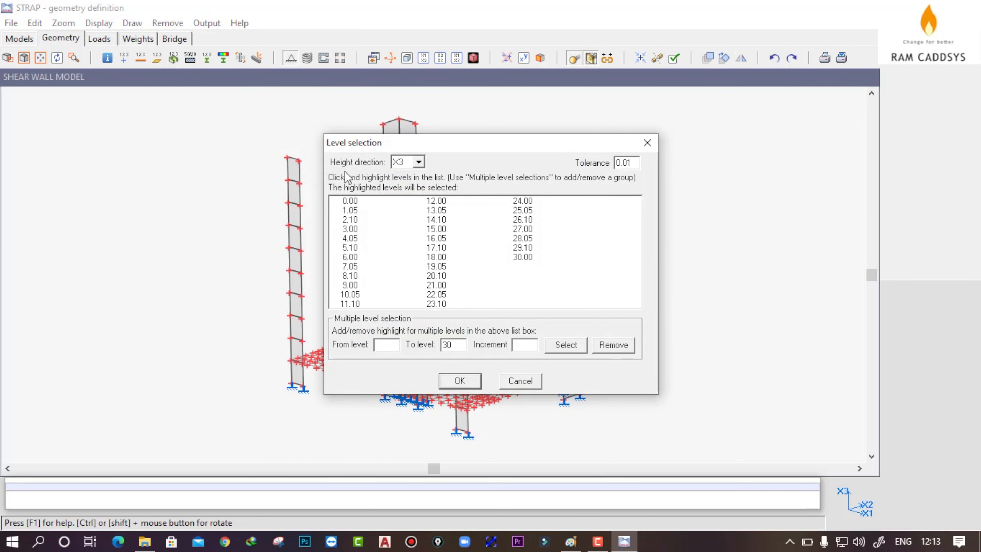
click(350, 229)
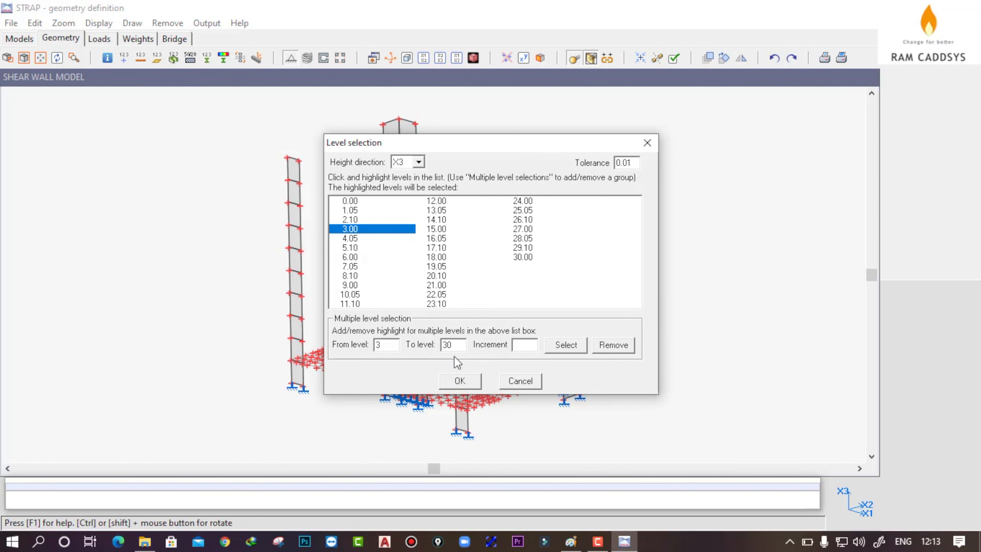
click(459, 381)
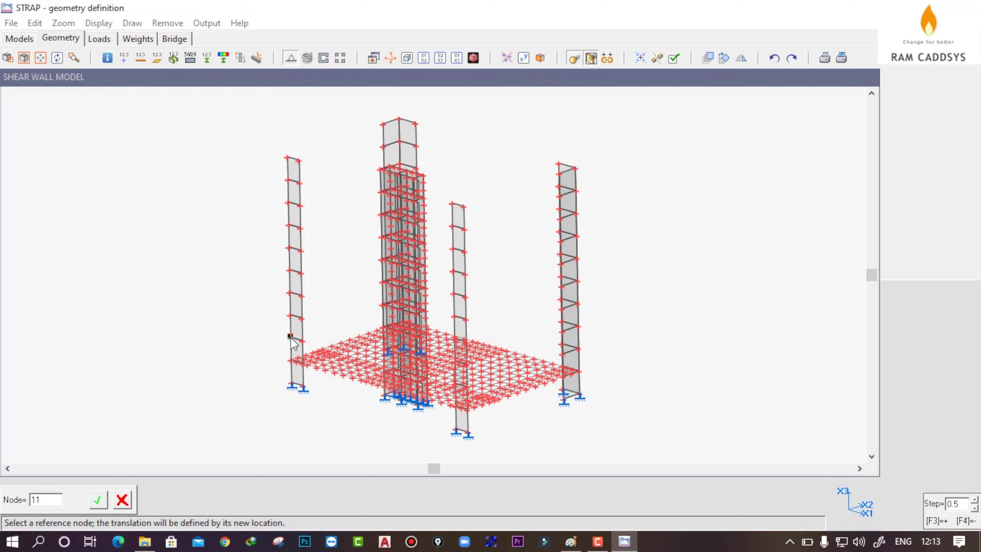
Copy the slab upward 9 times, using its left corner node as reference and the wall node one storey above as the new location
click(287, 363)
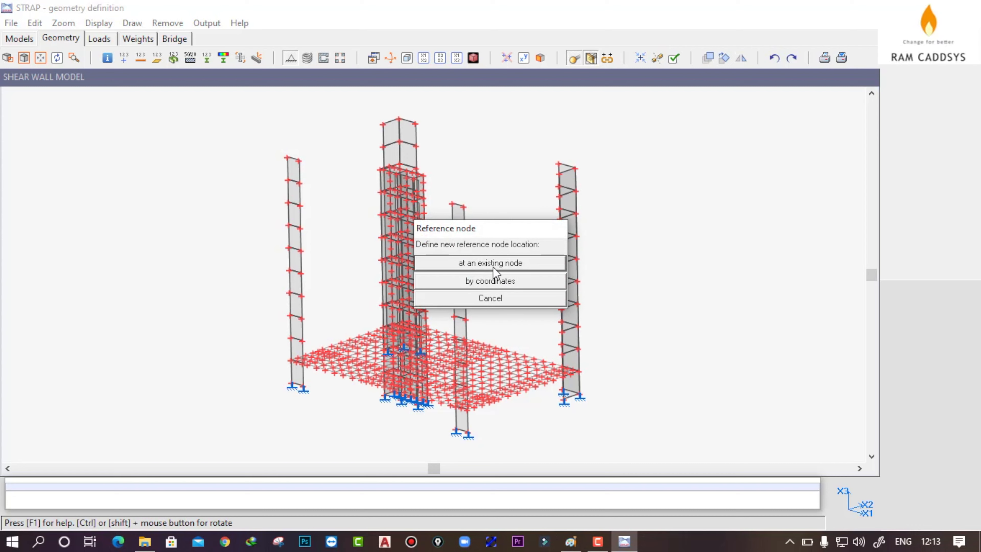
click(488, 264)
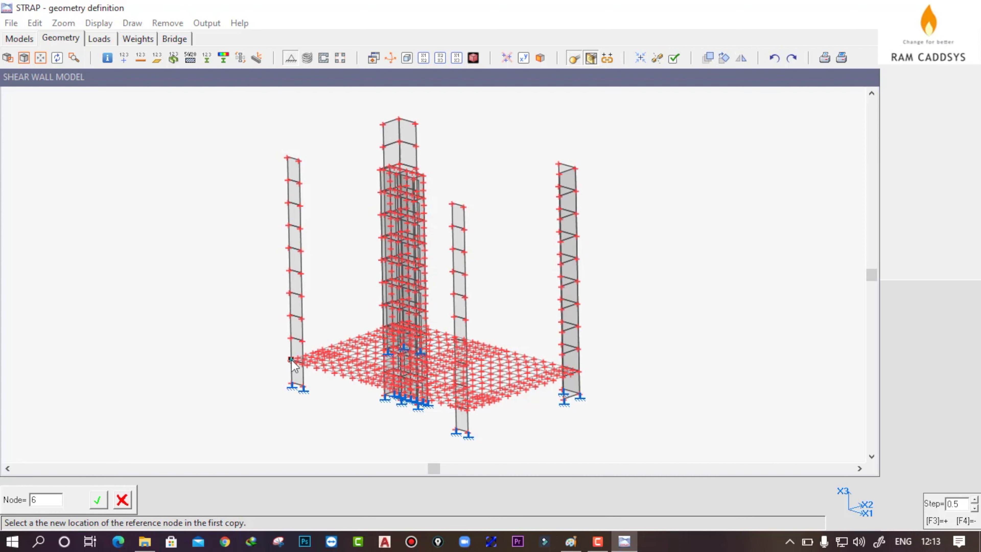
click(289, 340)
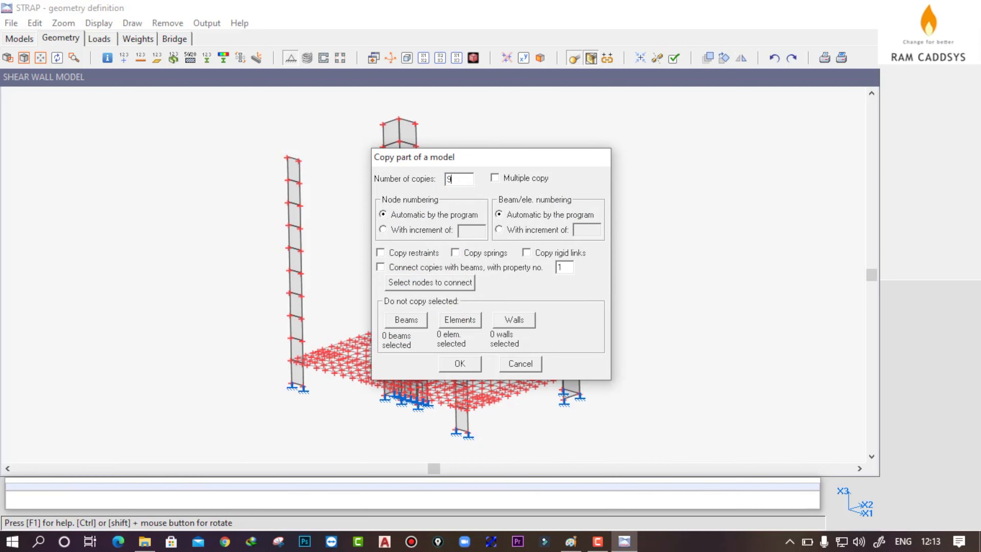
click(464, 364)
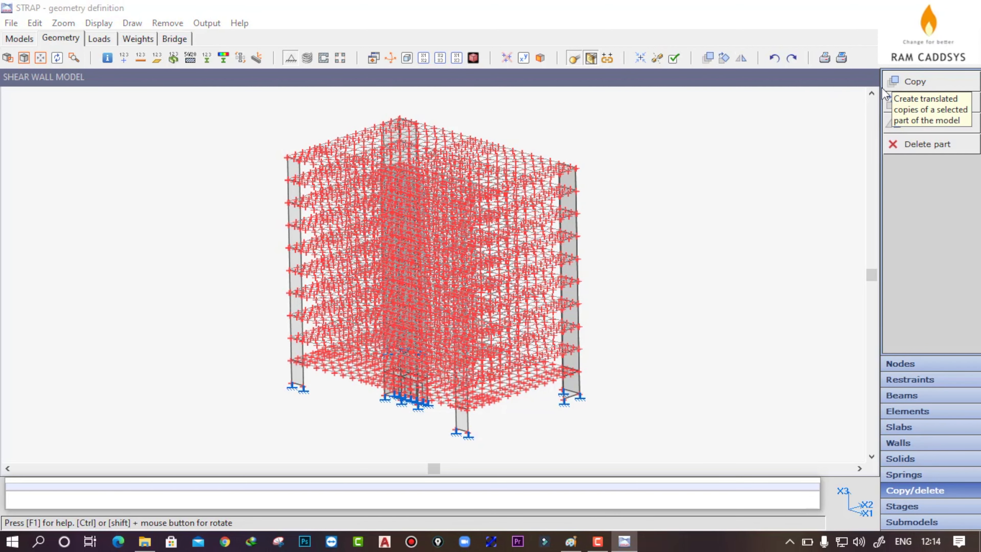
Render the model as solids and rotate it to examine the copied floor slabs and the core
click(474, 58)
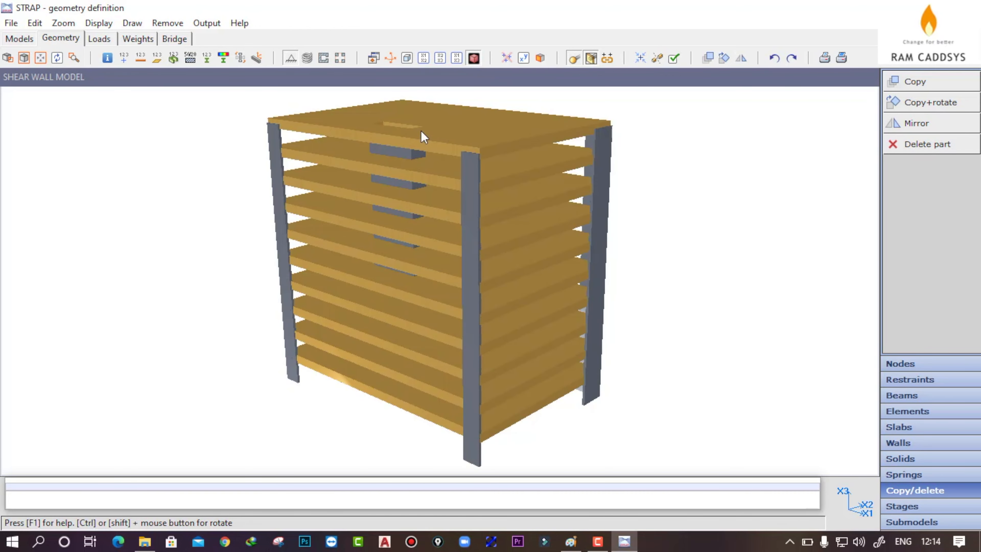
click(407, 58)
mouse_move(641, 410)
mouse_down()
mouse_move(564, 367)
mouse_move(628, 346)
mouse_move(693, 357)
mouse_move(708, 386)
mouse_move(729, 375)
mouse_up()
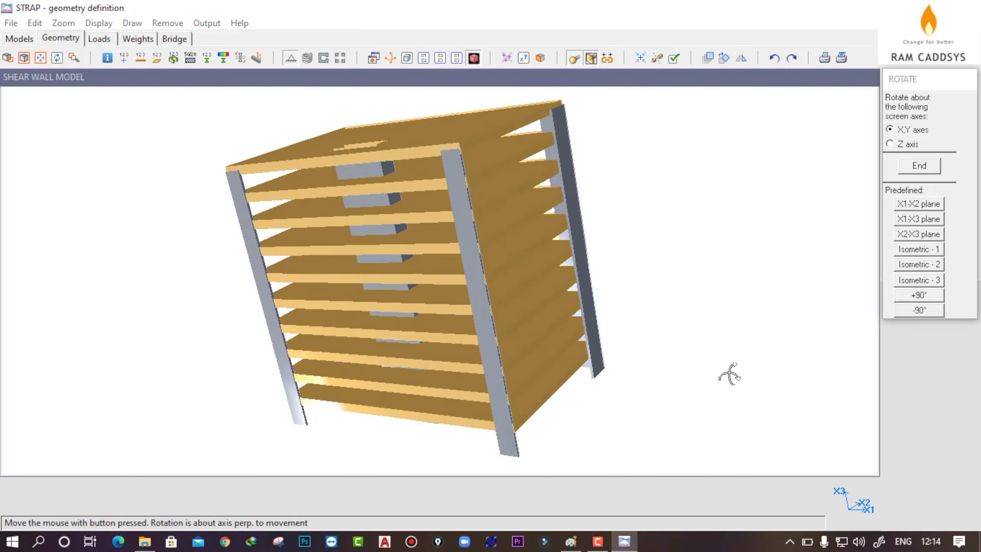
right_click(774, 266)
Define element property 1 as concrete with a thickness of 15 cm
click(904, 411)
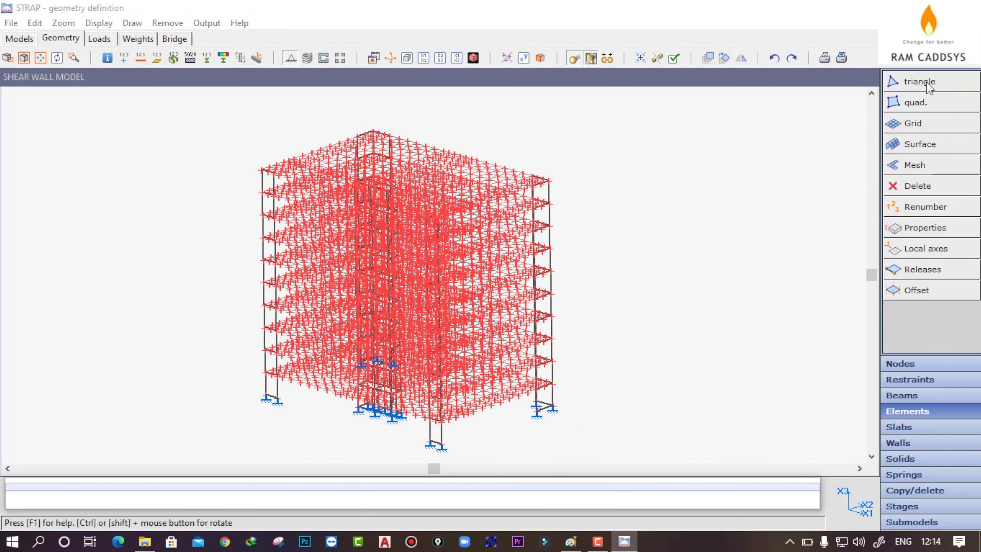
click(933, 231)
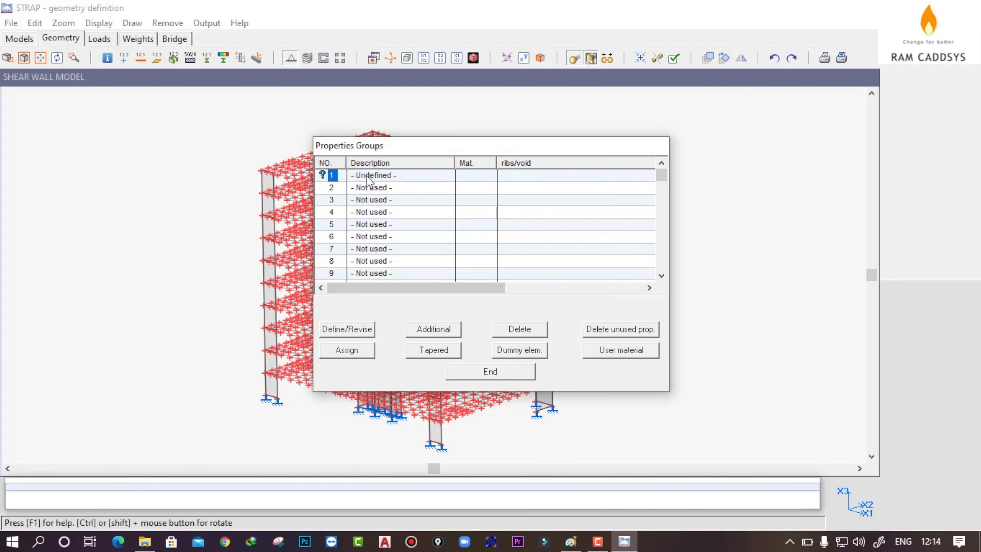
click(348, 328)
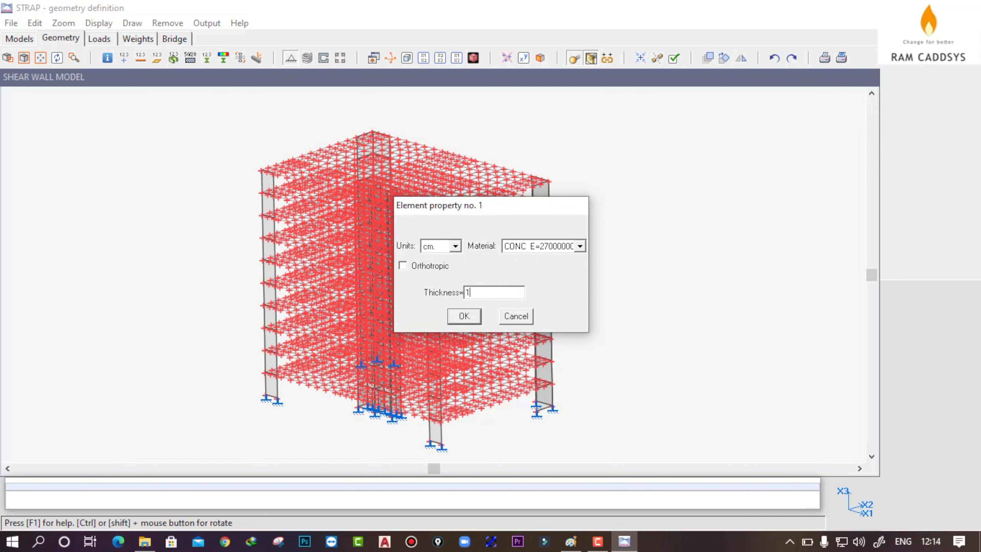
click(465, 318)
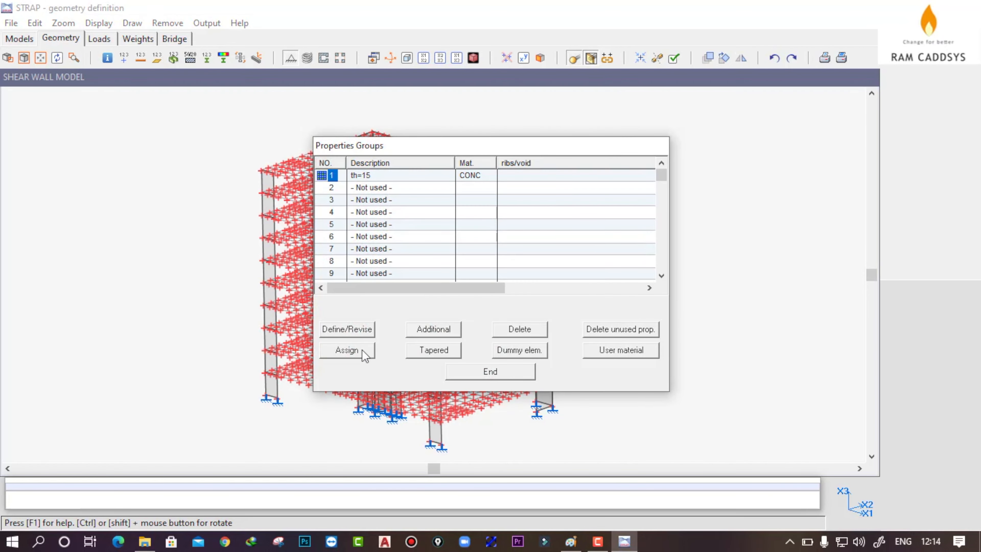
Assign element property 1 to all elements and check the slab thickness in the solid rendered view
click(351, 351)
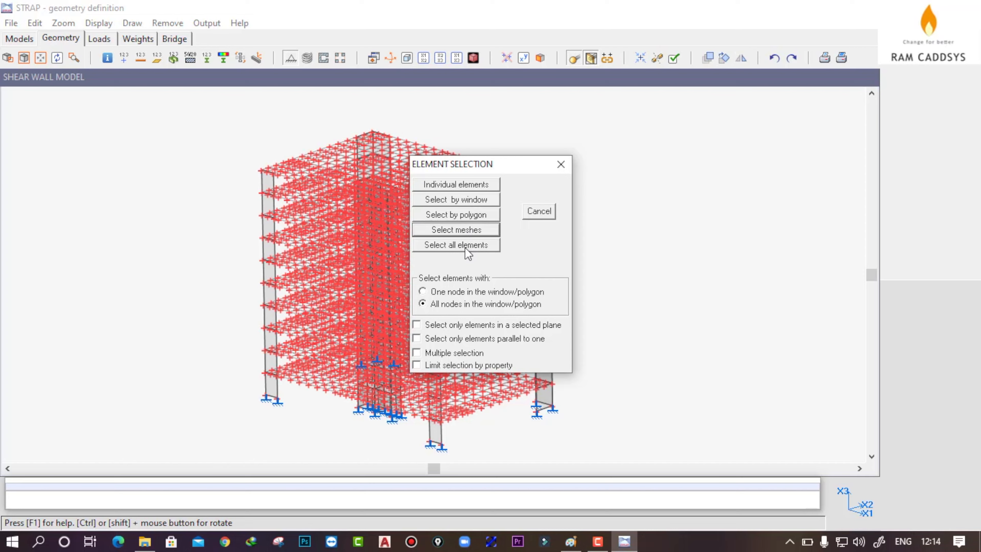
click(463, 246)
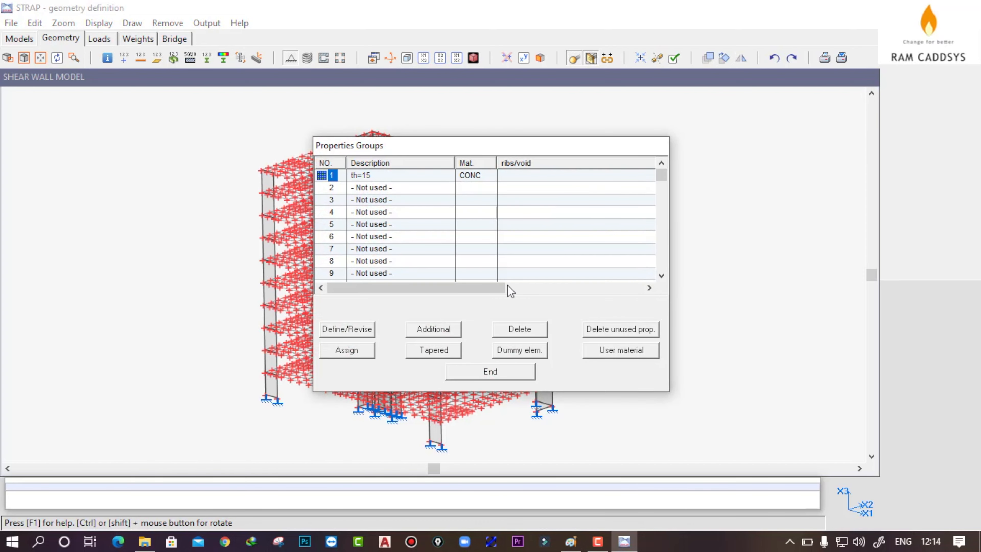
click(493, 370)
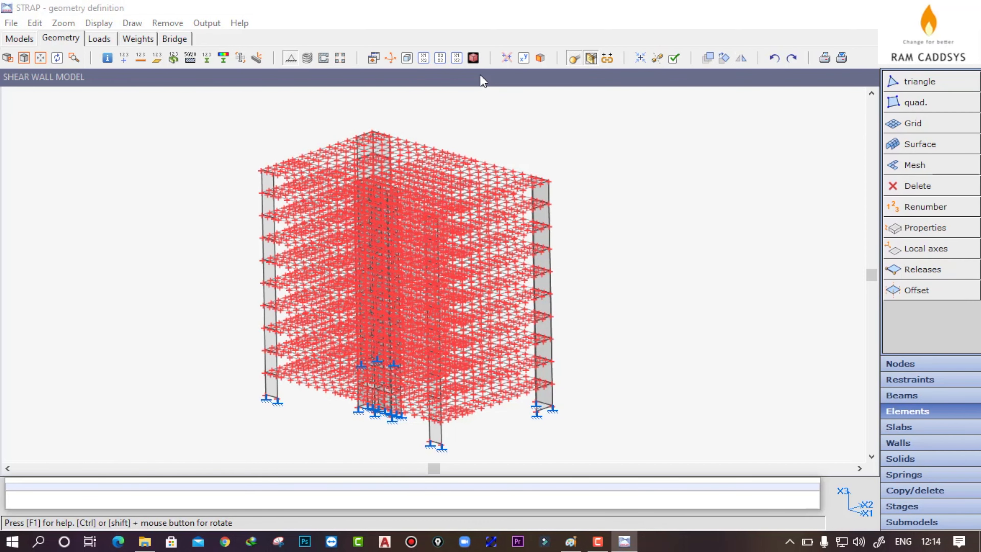
click(473, 58)
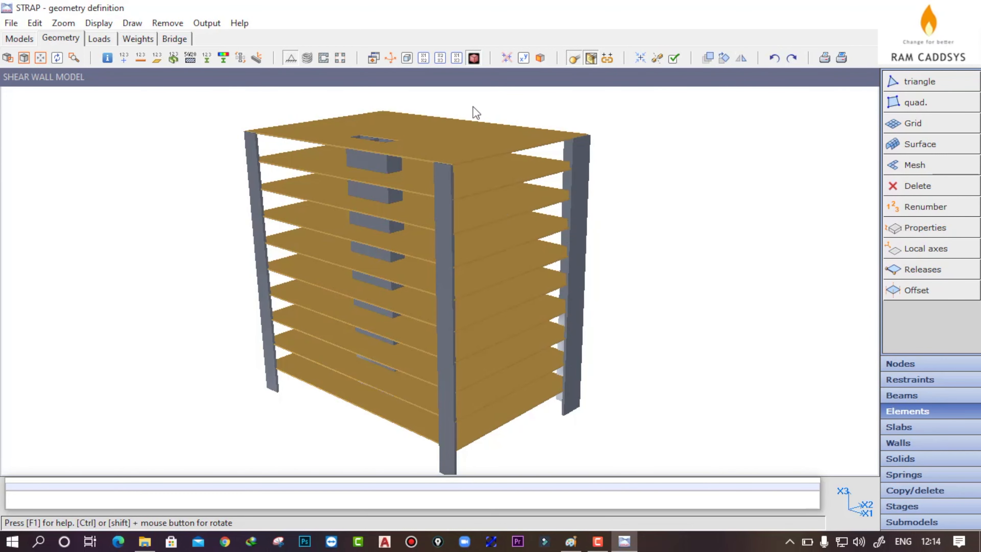
click(473, 58)
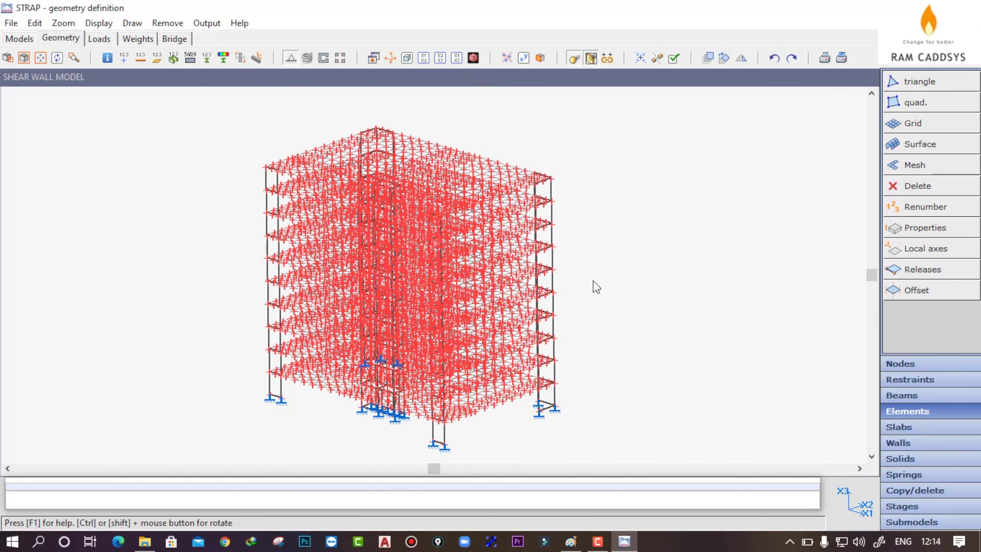